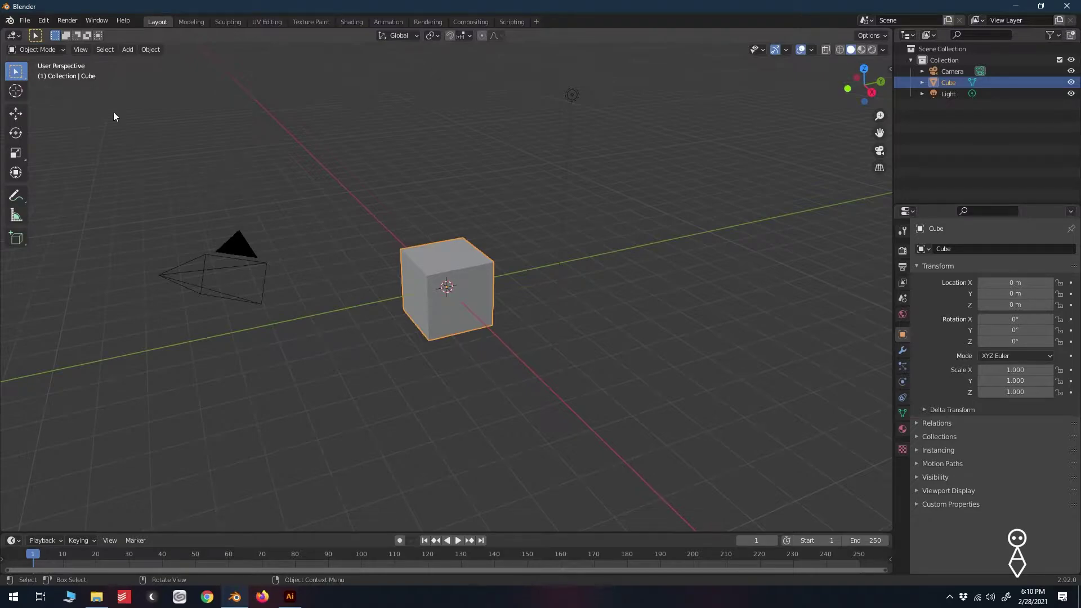
Step: Show File > Import's format list, including Scalable Vector Graphics (.svg)
click(24, 20)
mouse_move(78, 173)
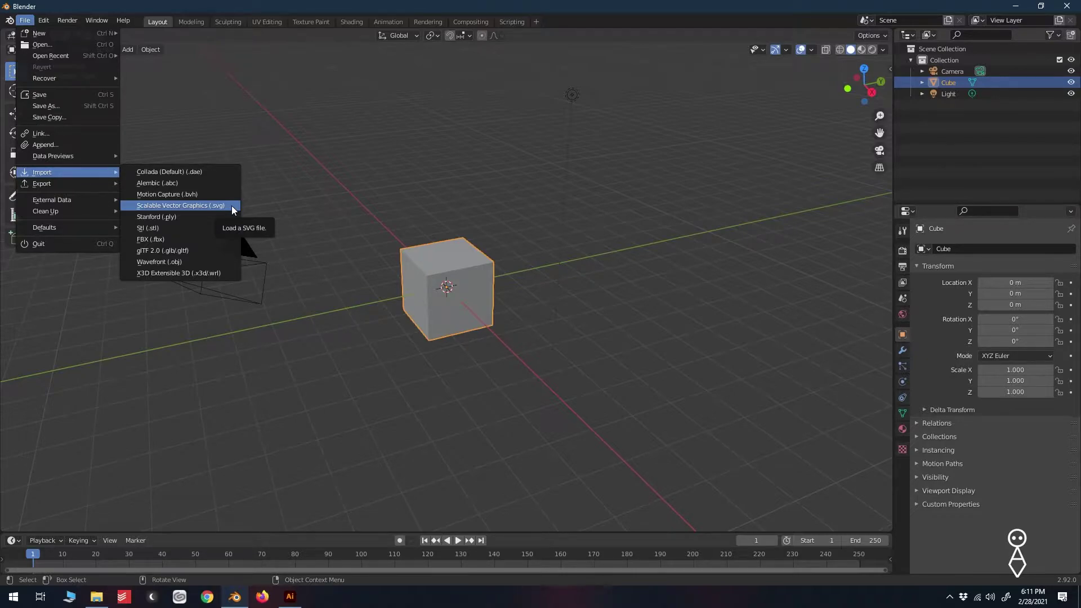
Step: Search the Preferences add-ons for 'svg' to check the SVG import-export add-on is enabled
click(349, 225)
click(414, 270)
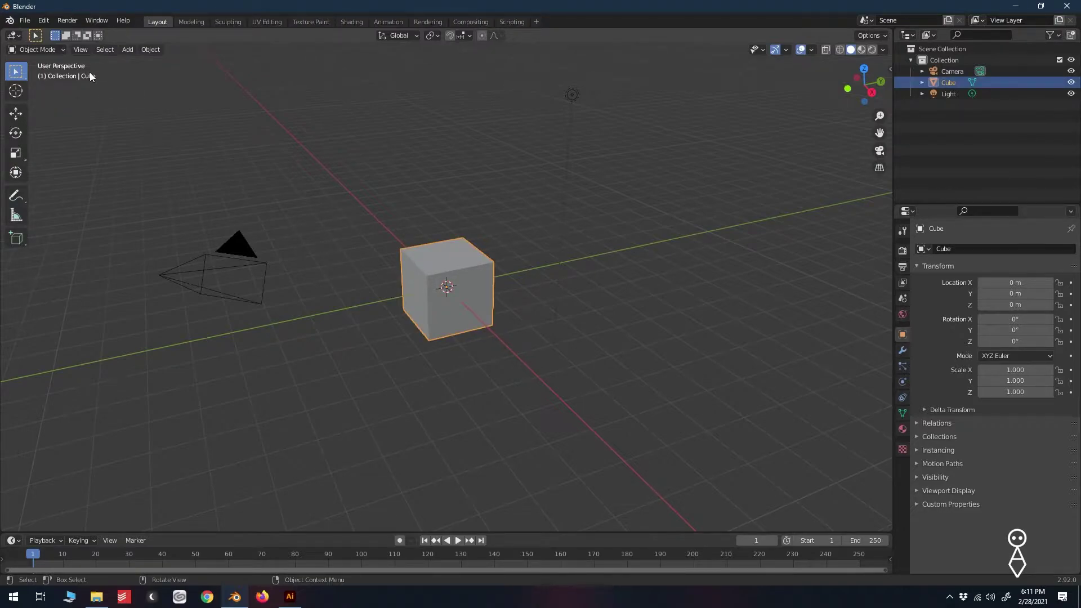
click(44, 21)
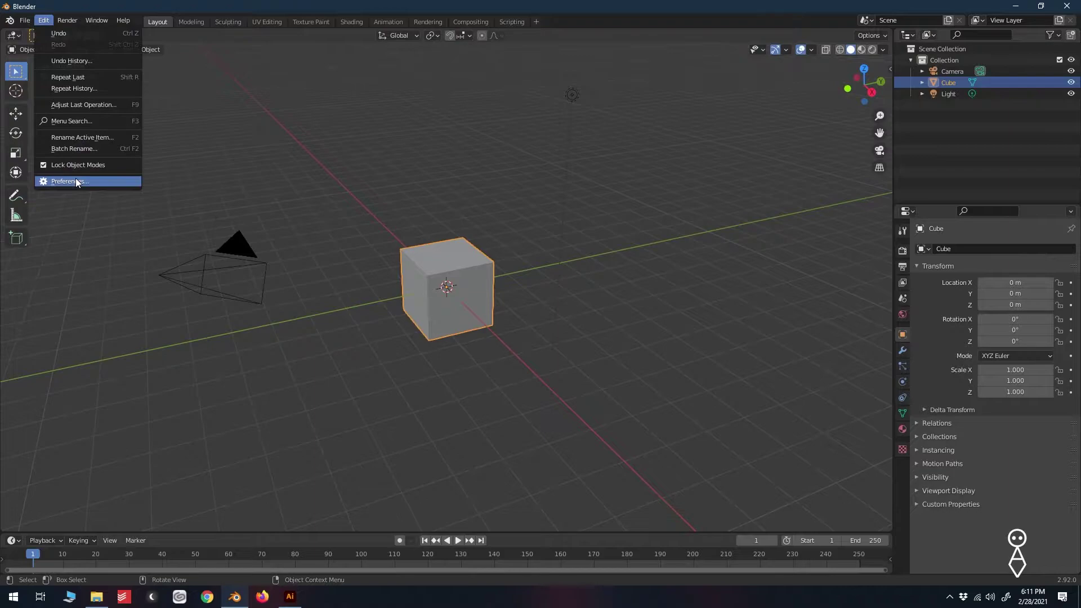
click(75, 178)
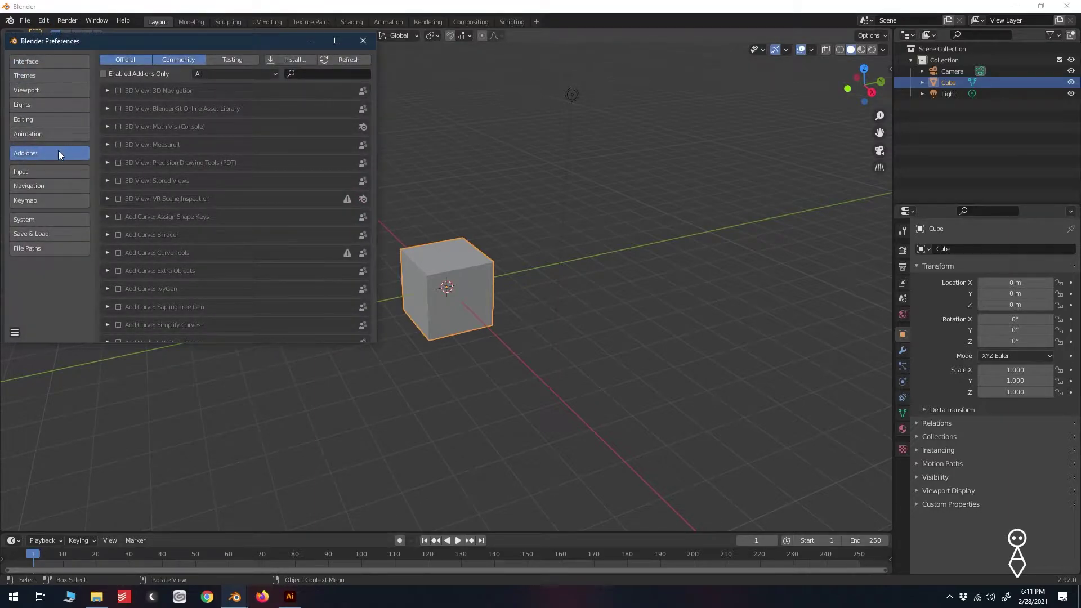
click(323, 76)
text(svg)
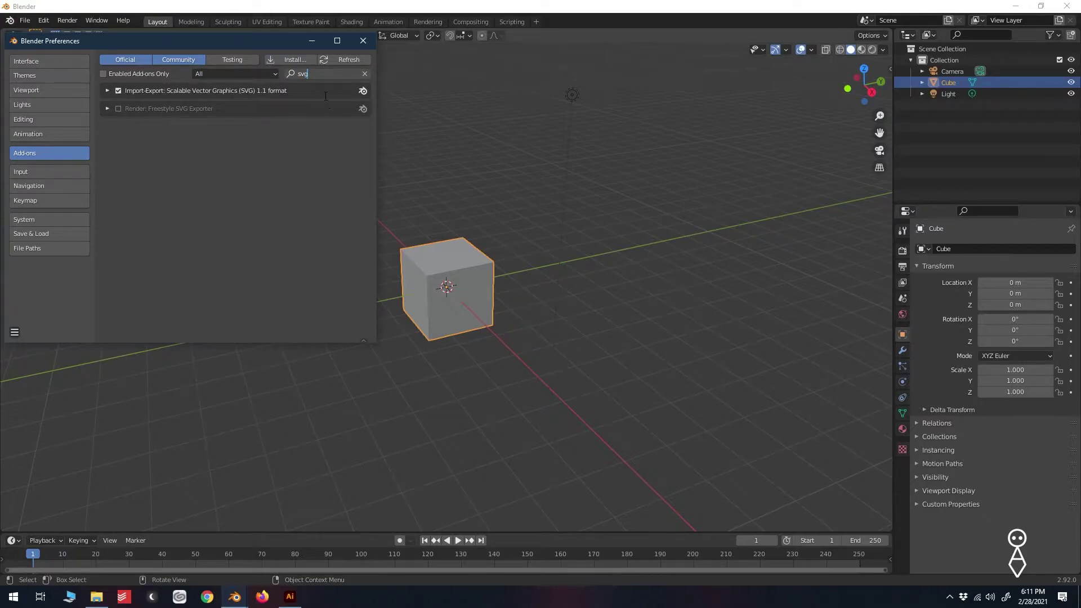
key(Return)
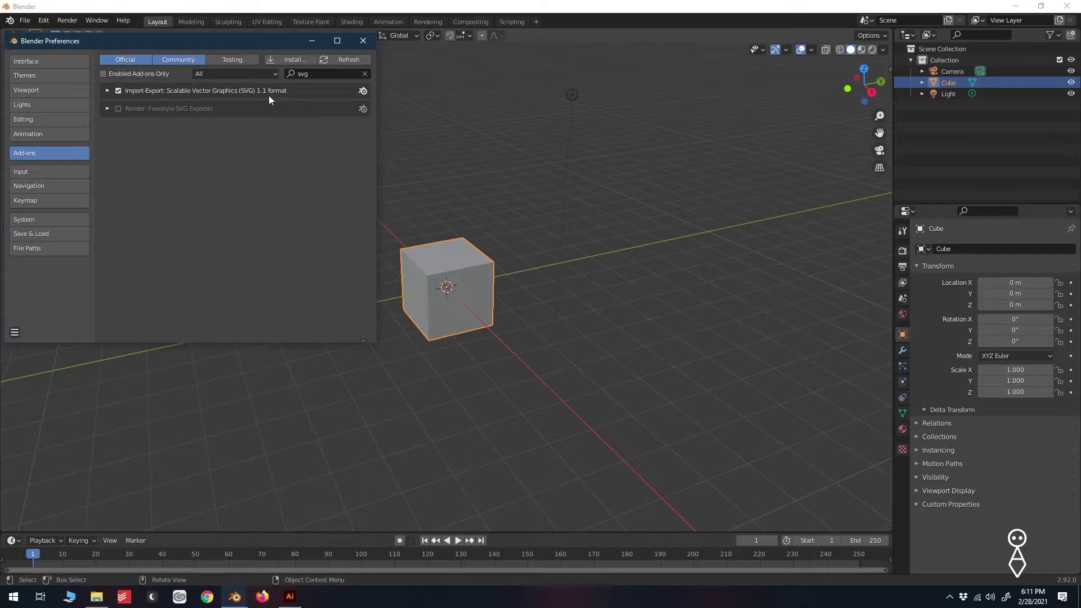
Step: Close Preferences and reselect the default cube
click(363, 40)
click(496, 206)
click(466, 260)
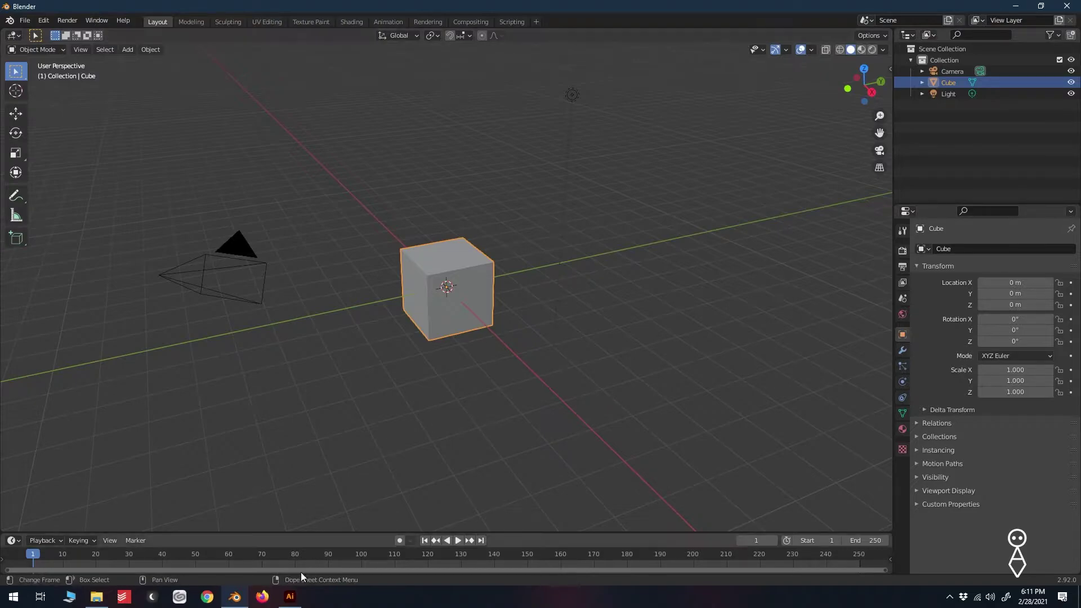
Step: Open boslabs_lilbos_2021.ai in Illustrator, save it as SVG with default options, and return to Blender
click(292, 597)
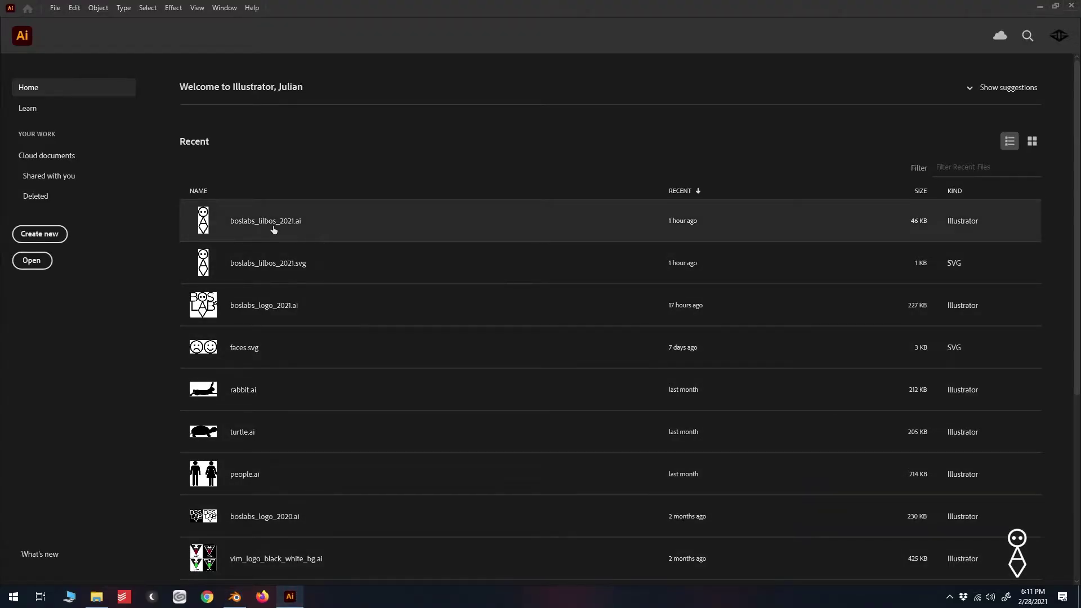
click(272, 225)
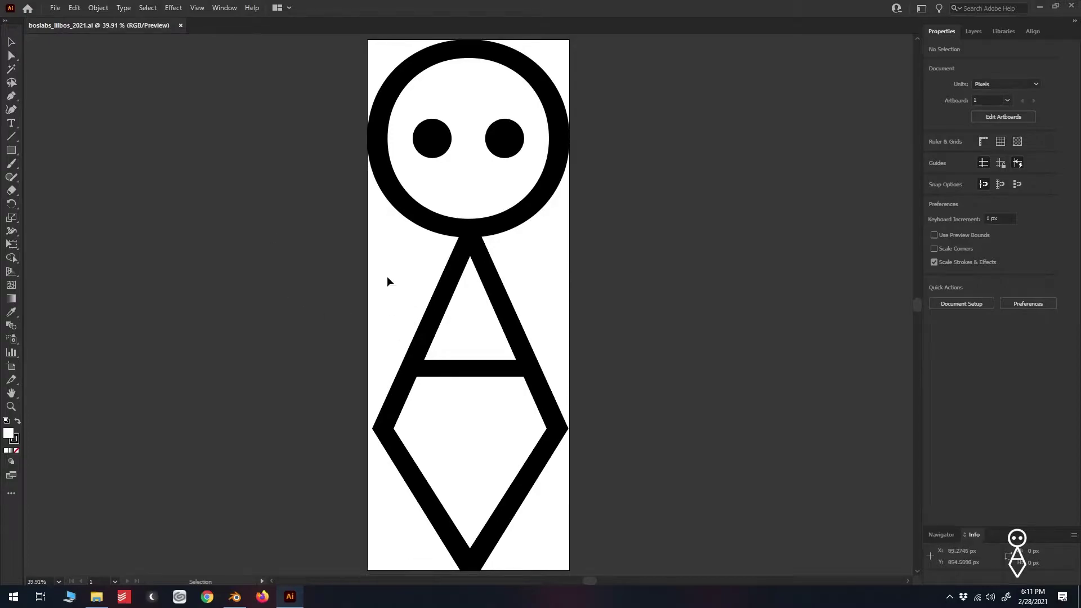
click(55, 8)
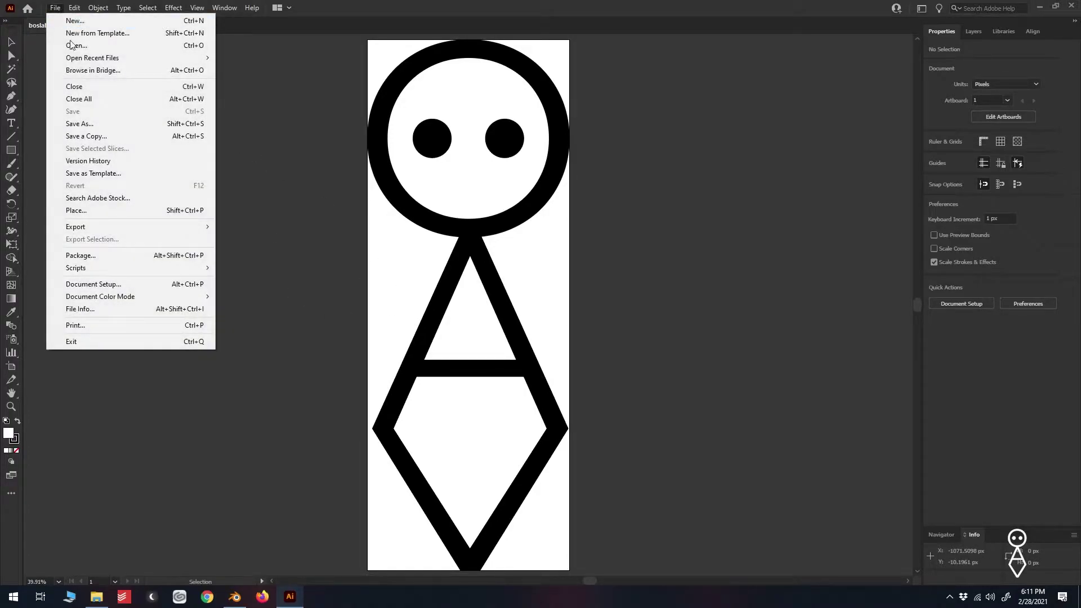
click(99, 125)
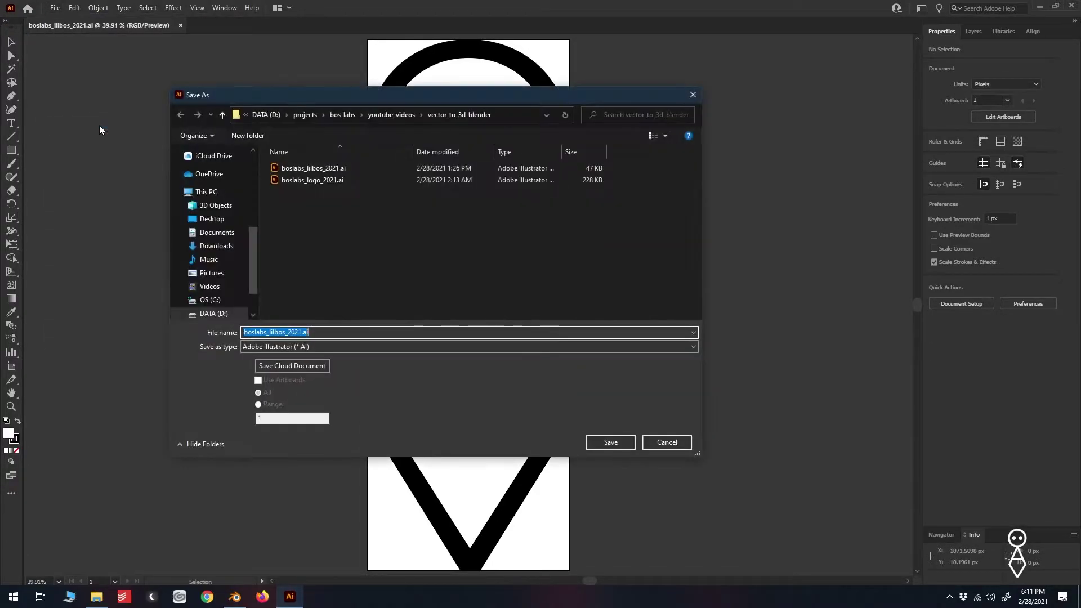
click(281, 346)
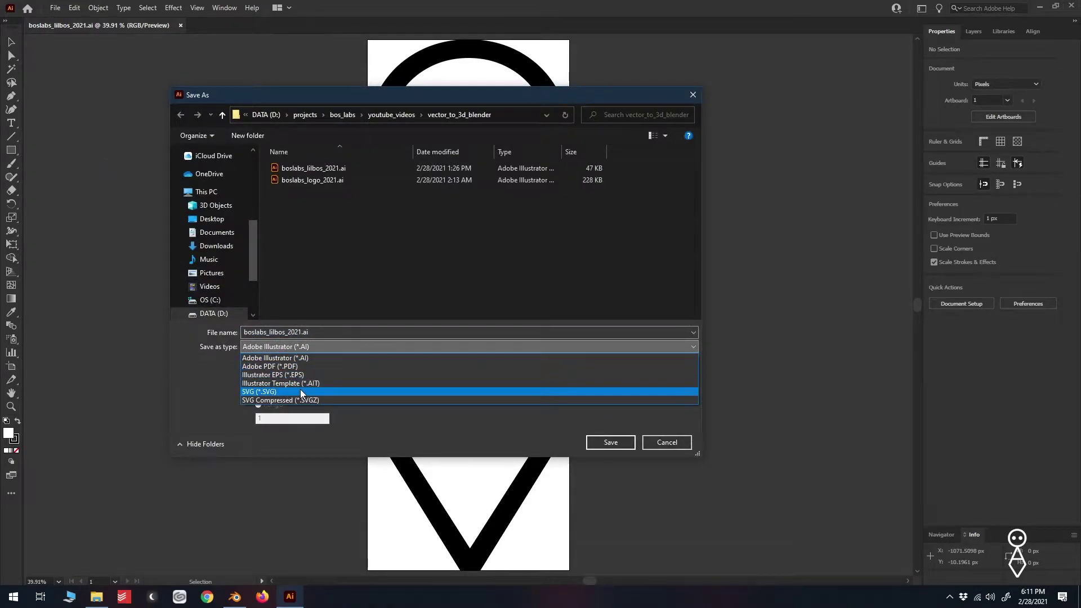
click(299, 391)
click(603, 443)
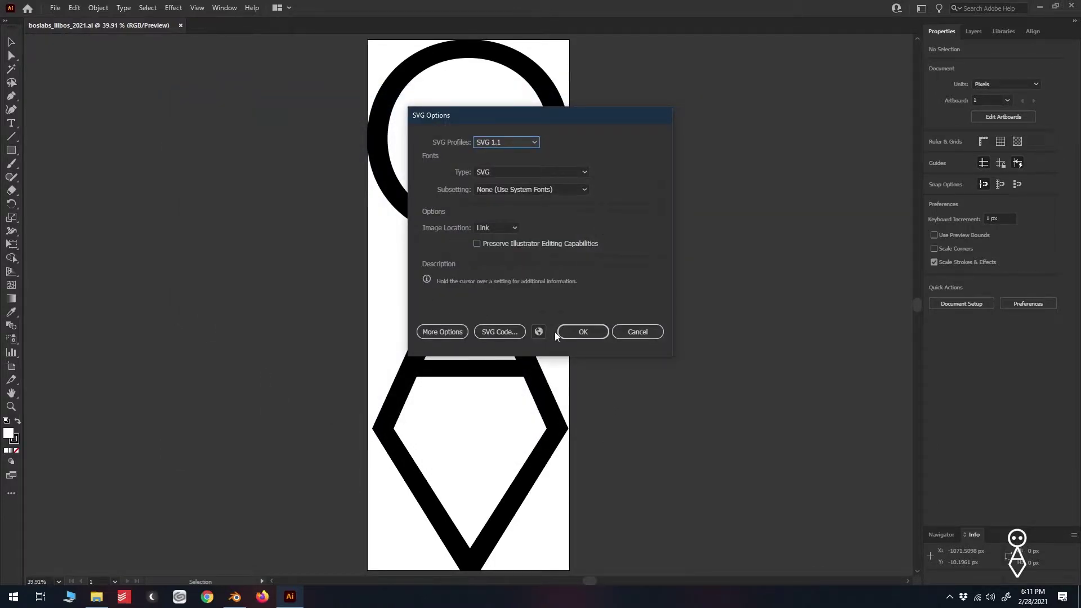
click(582, 331)
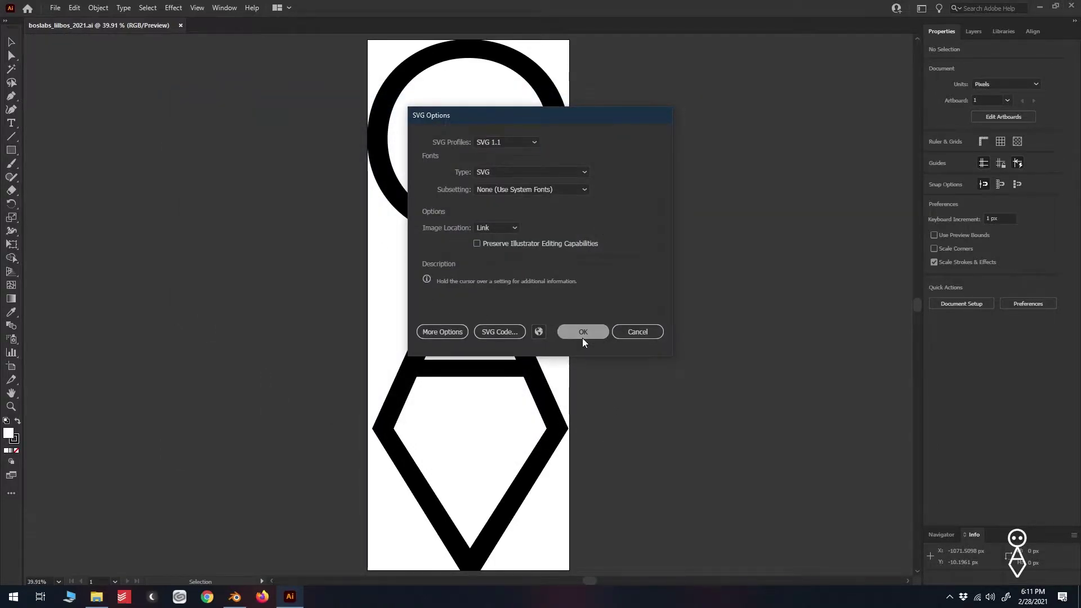
click(235, 596)
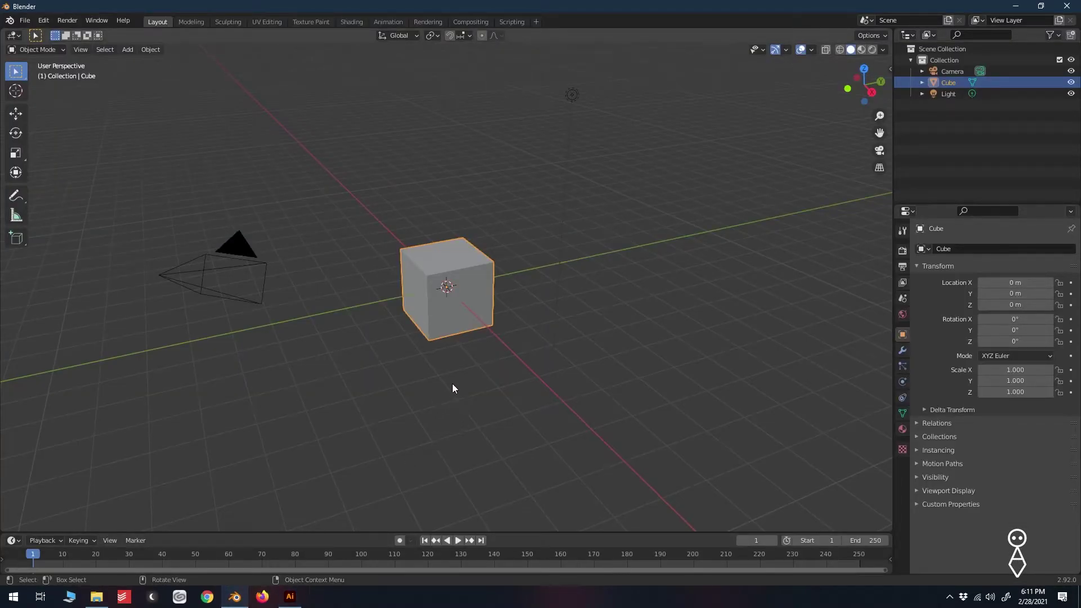
Step: Delete the default cube and import boslabs_lilbos_2021.svg from the vector_to_3d_blender folder
key(x)
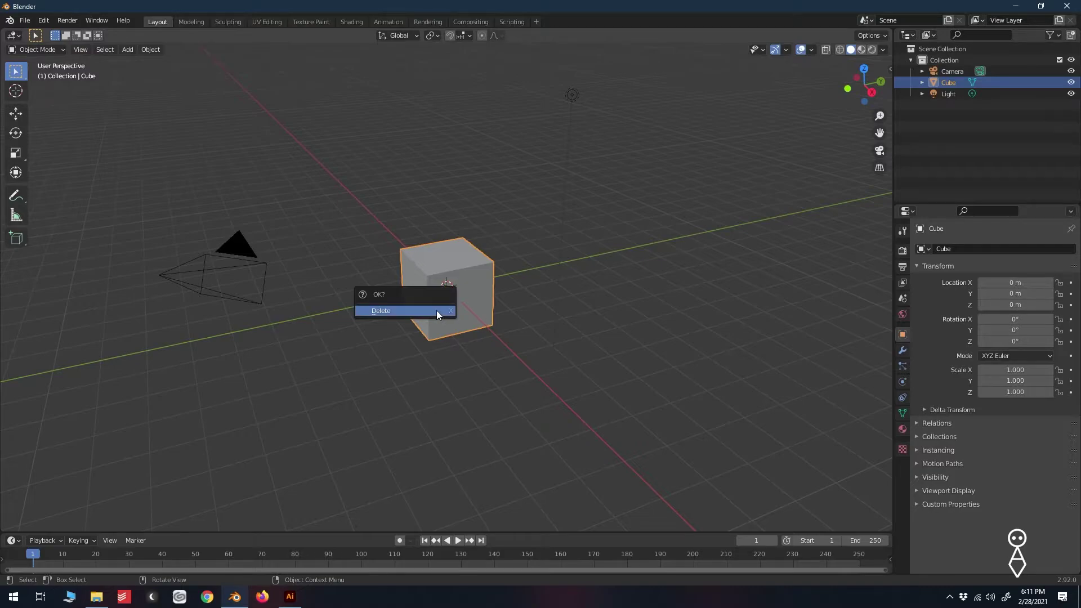
click(437, 311)
click(33, 22)
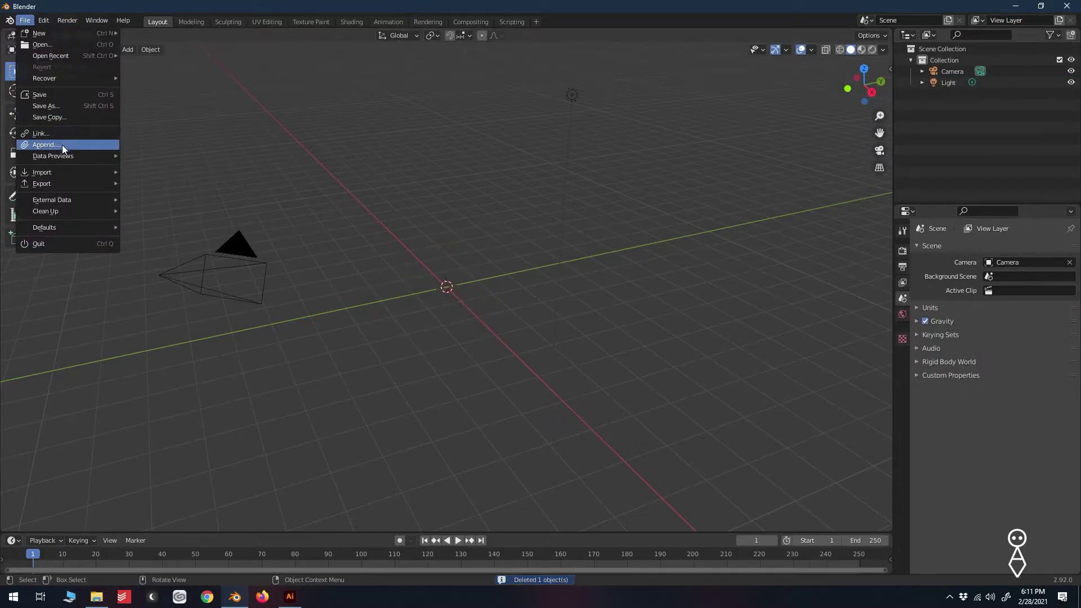
mouse_move(66, 174)
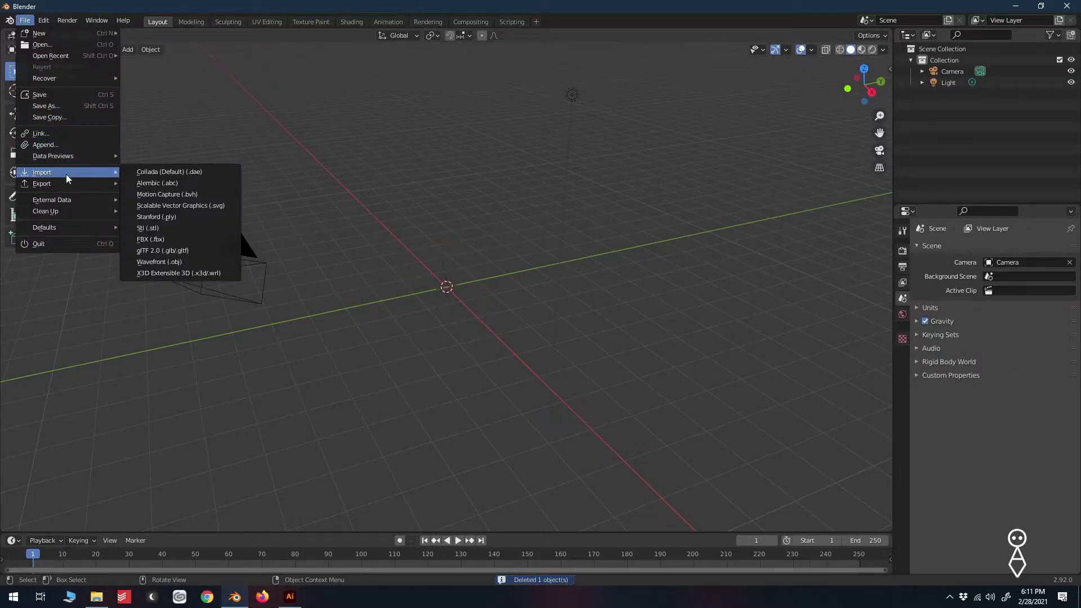
click(185, 205)
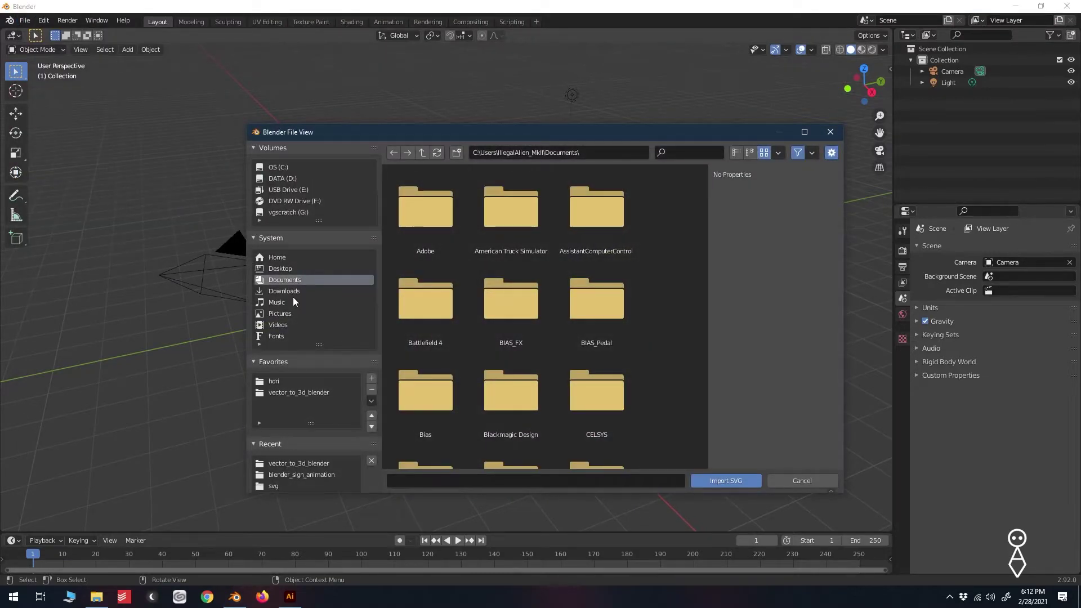
click(292, 391)
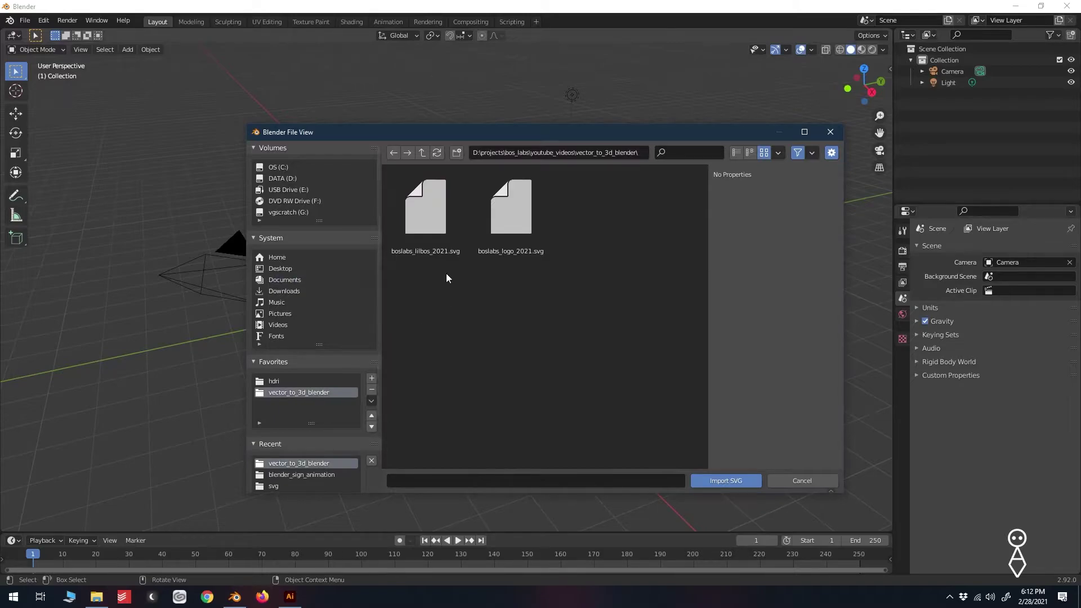
click(444, 202)
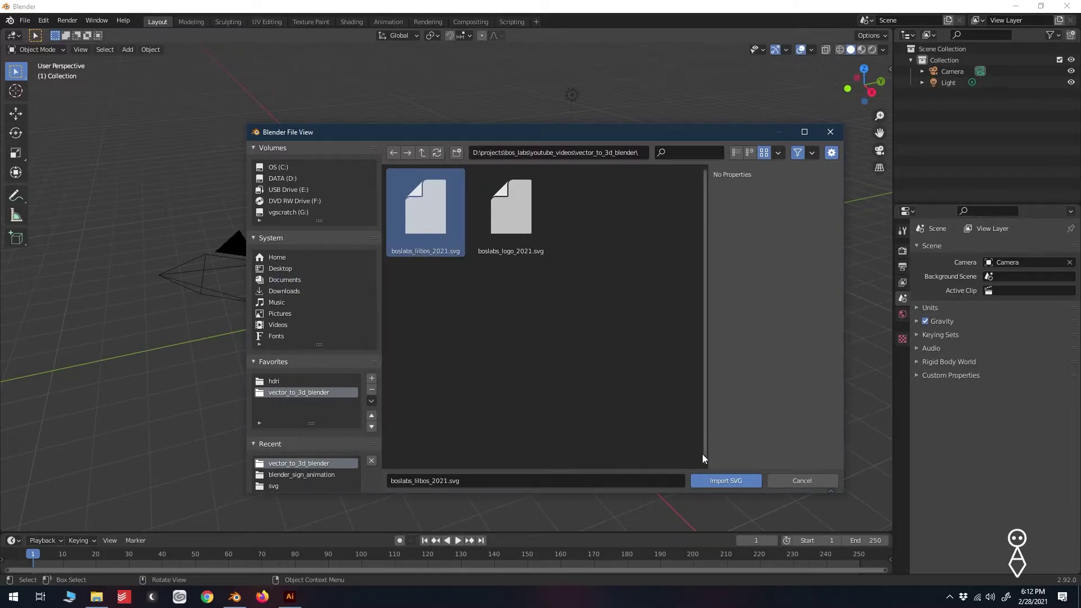
click(723, 484)
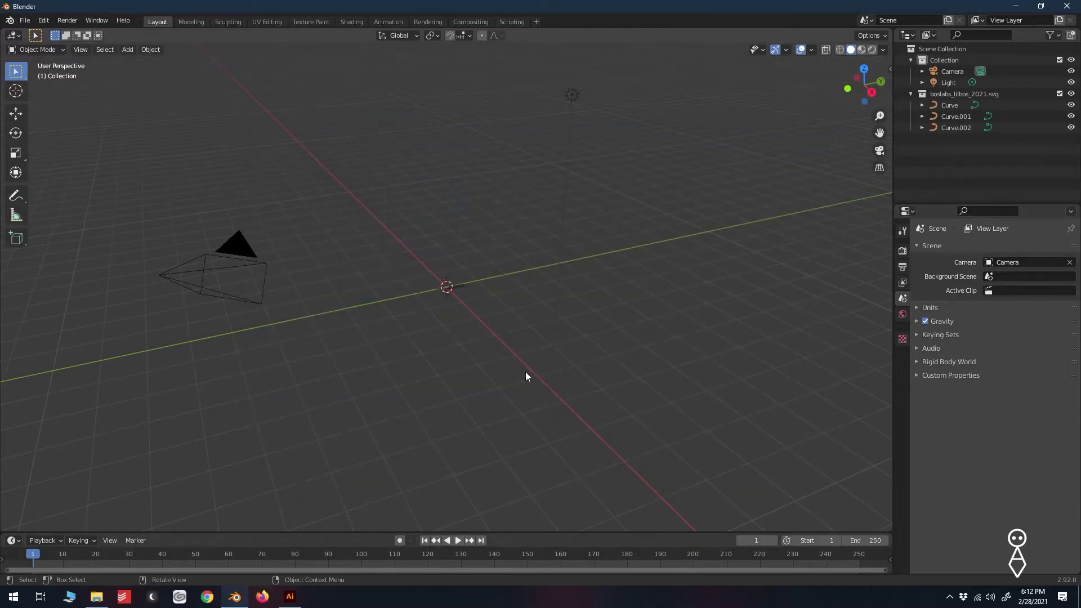
Step: Zoom in on the imported figure and select each curve to identify its parts
key(s)
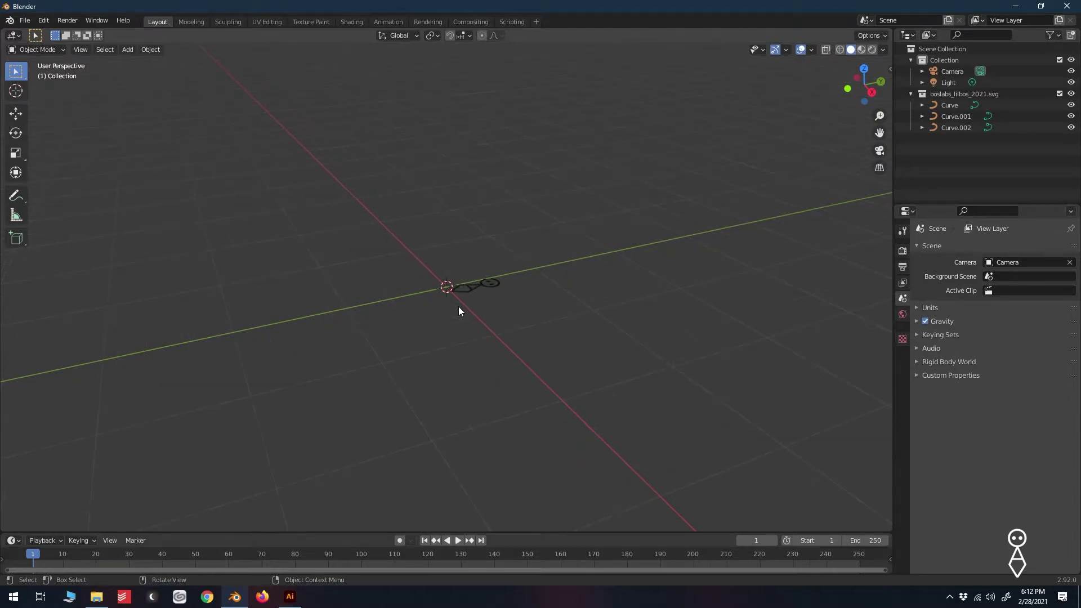
click(567, 243)
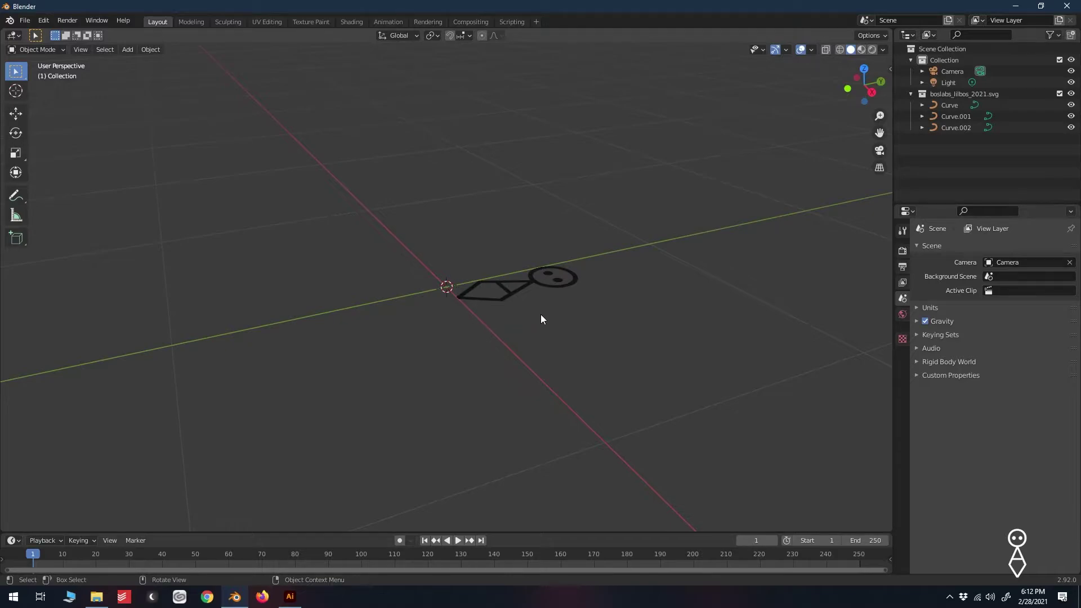
click(573, 278)
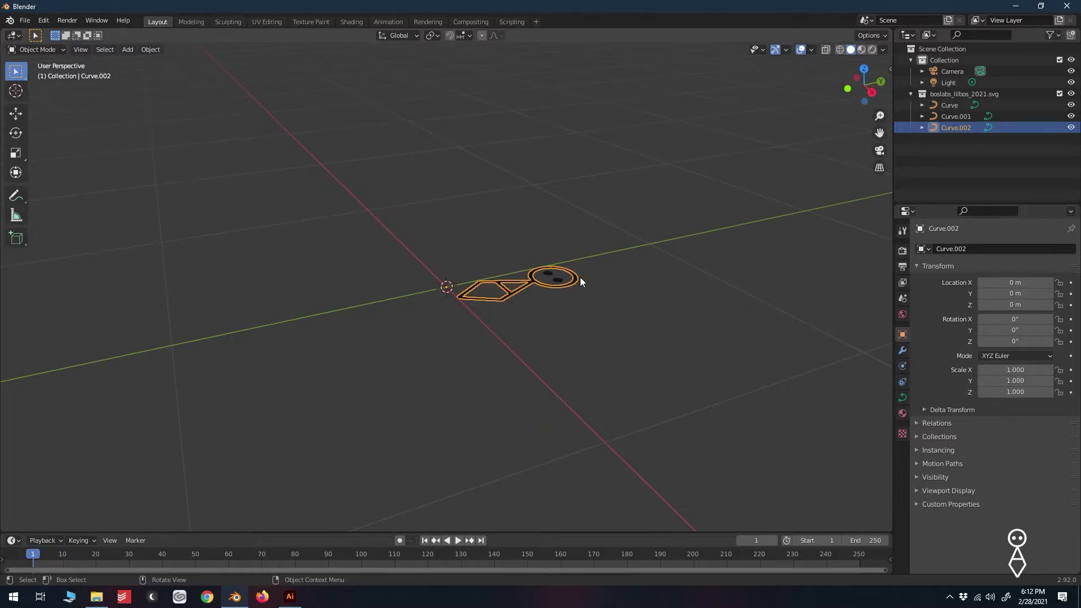
click(958, 119)
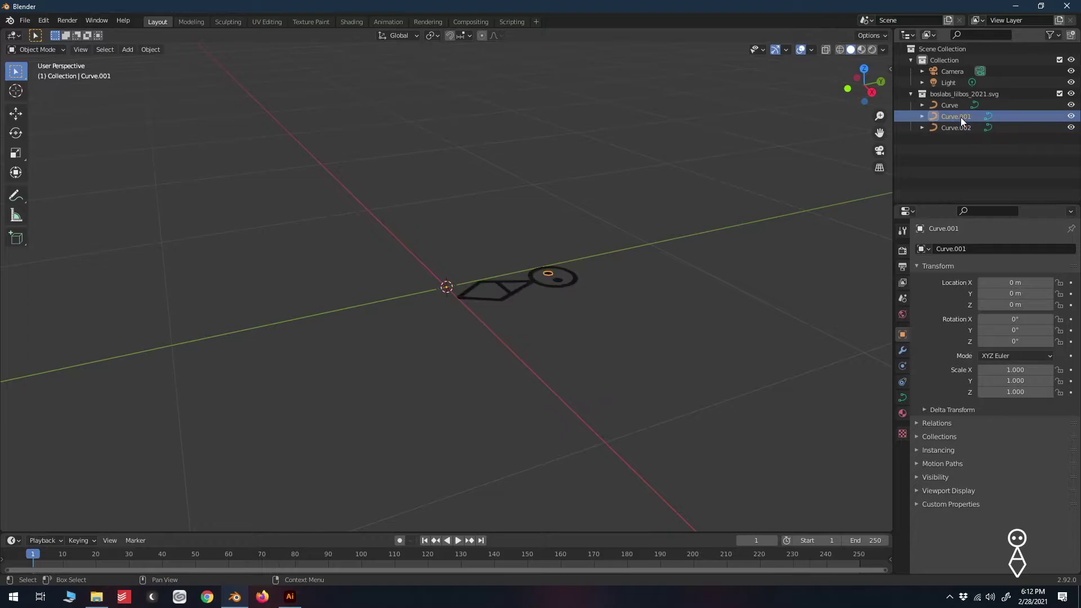
click(957, 105)
click(955, 116)
click(953, 124)
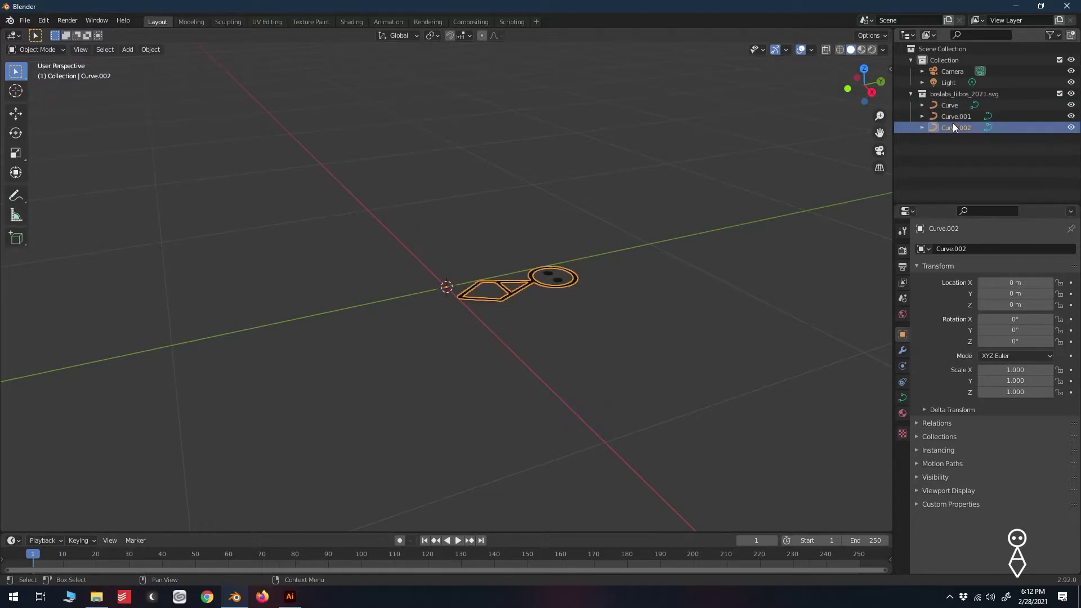
click(620, 289)
Step: Box-select all three curves and join them into Curve.002
drag(624, 236, 480, 350)
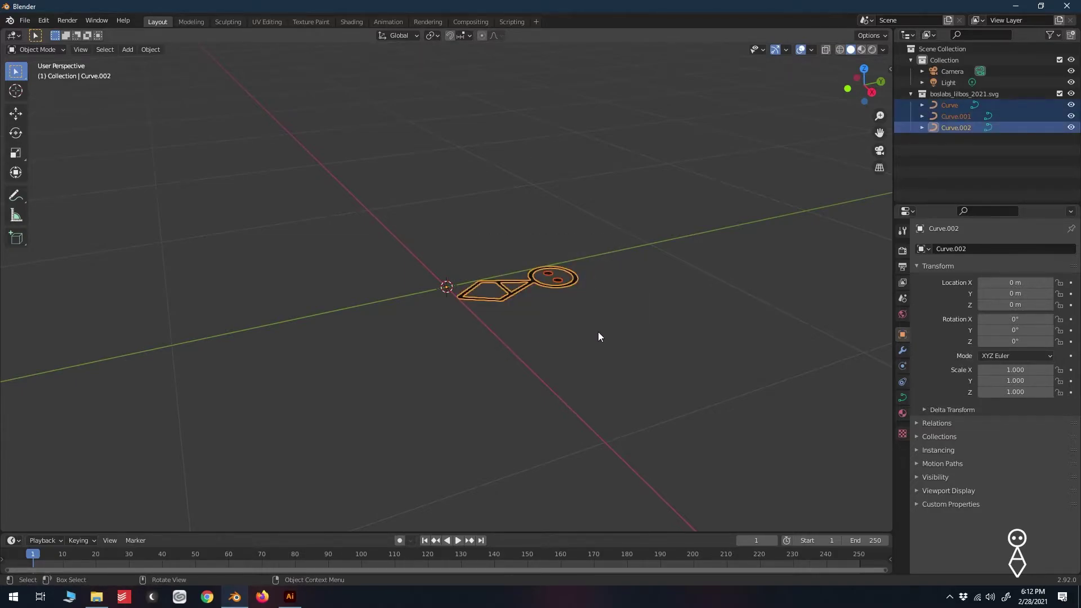
click(159, 49)
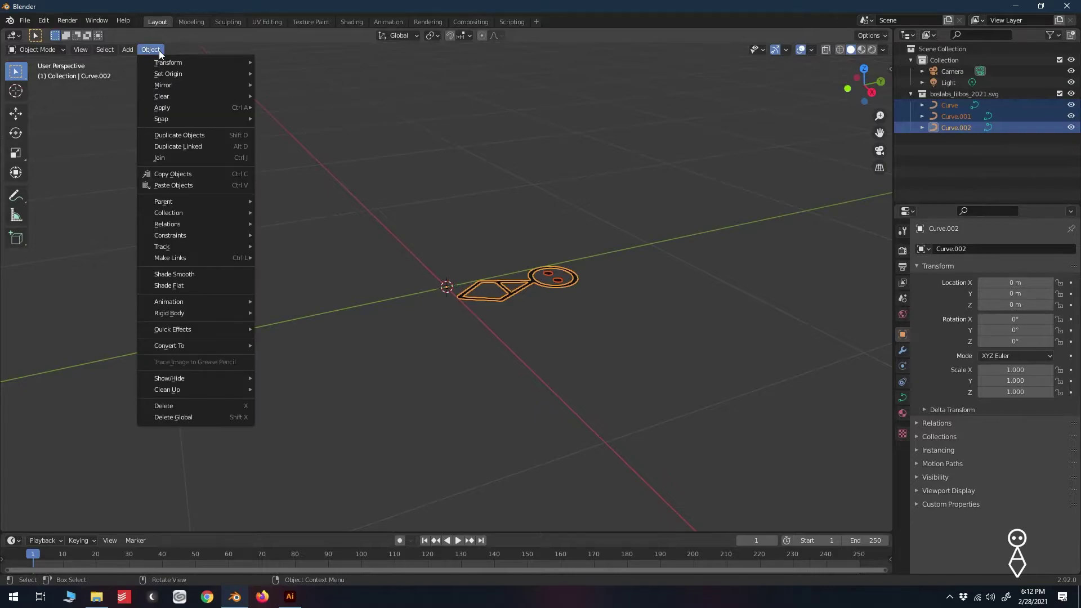
click(207, 158)
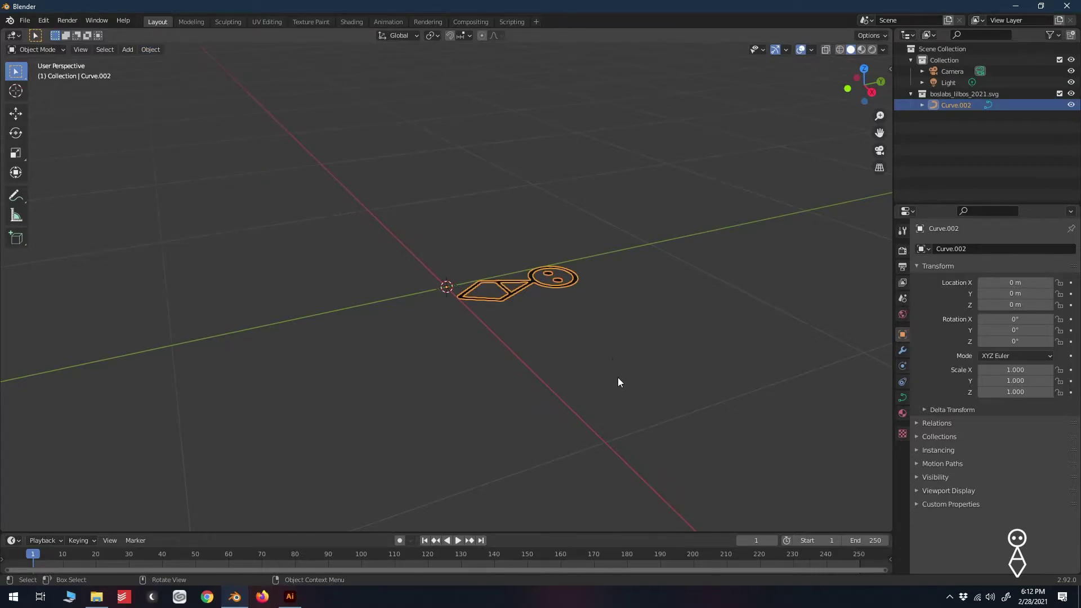
click(583, 294)
Step: Rotate the joined stick figure 90° about the X axis so it stands upright
click(575, 280)
key(r)
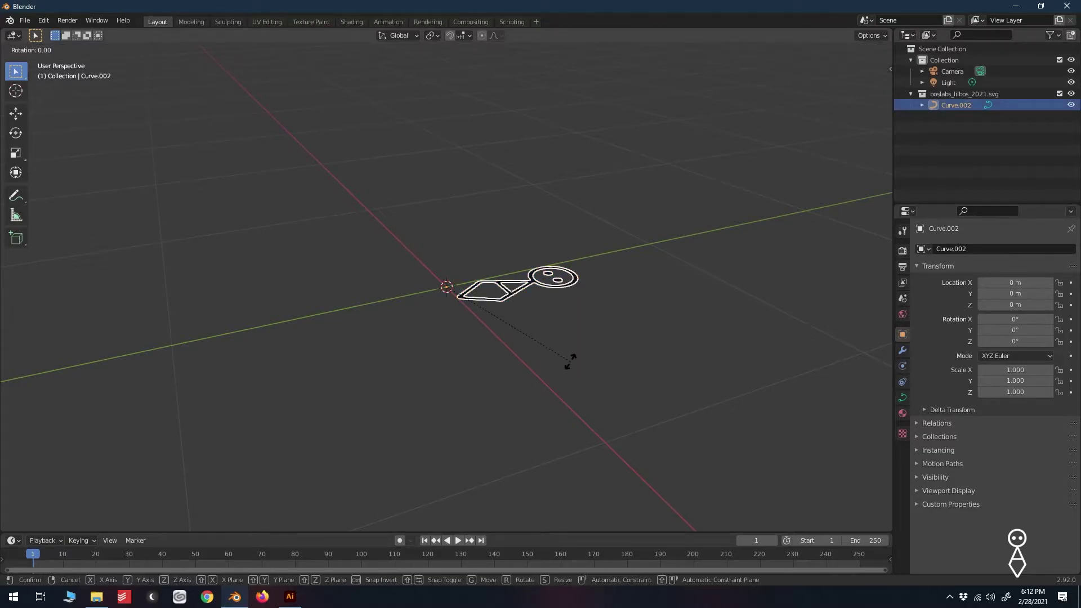
key(x)
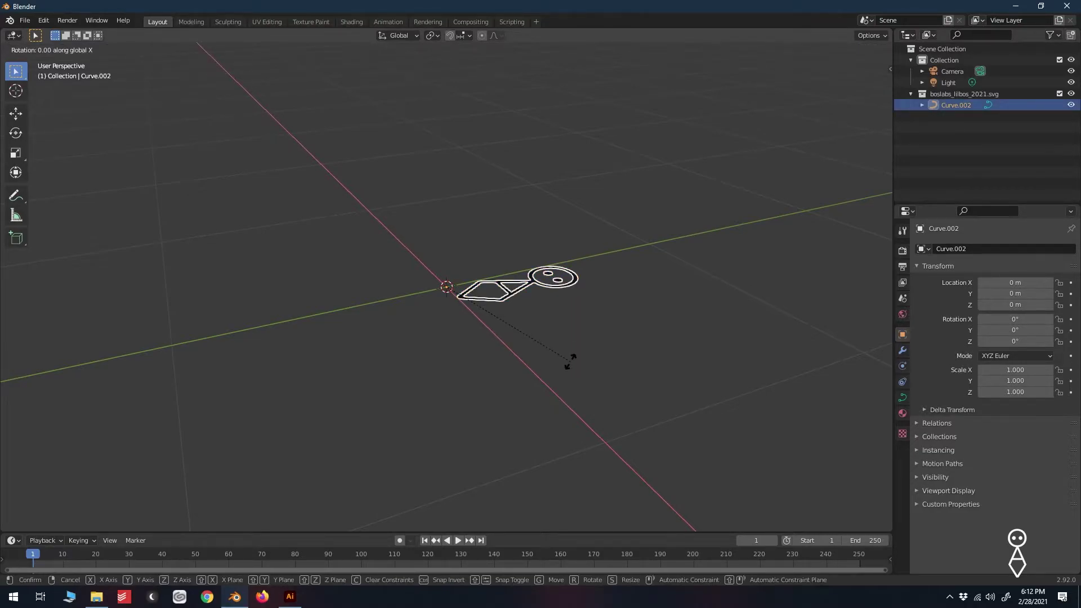
text(90)
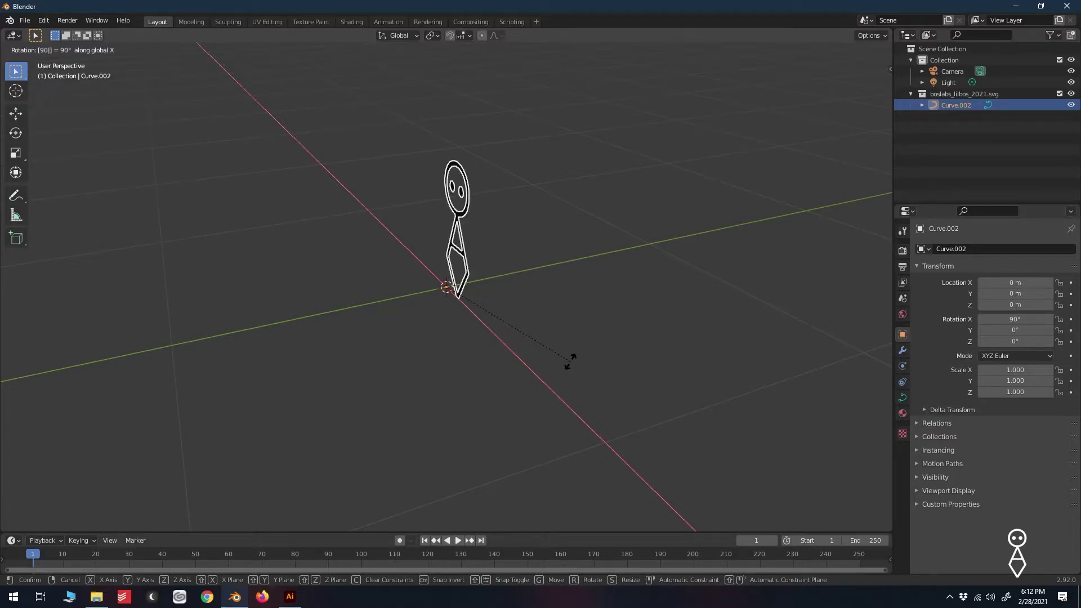
key(Return)
middle_drag(437, 282, 495, 317)
Step: Scale the figure up to 10.840
key(s)
click(619, 244)
key(s)
click(604, 236)
Step: Move the figure's geometry onto the world origin with Set Origin > Geometry to Origin
scroll(556, 309, down, 3)
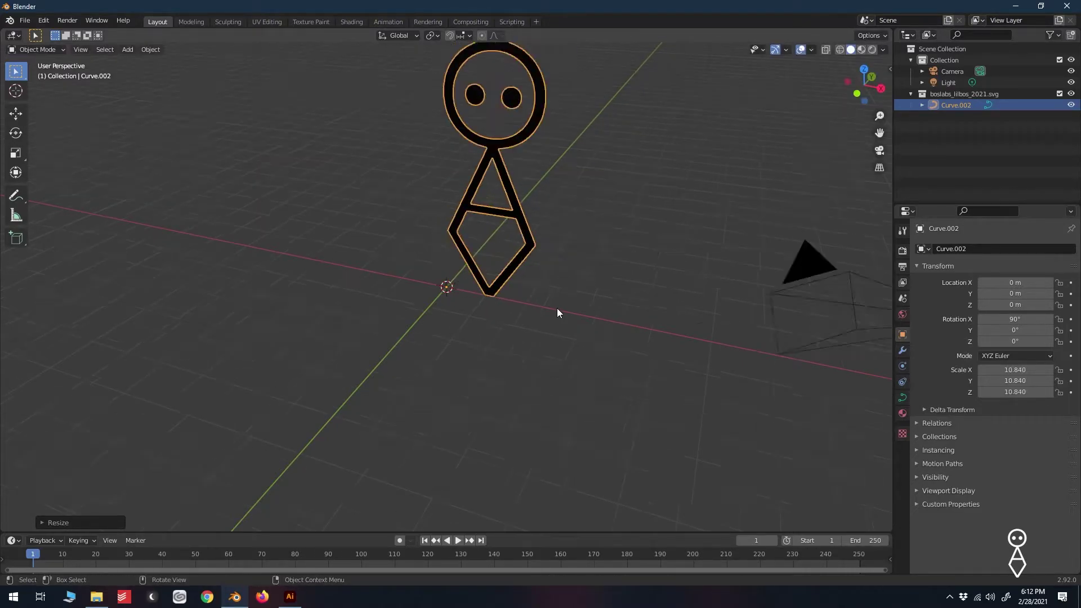
scroll(522, 271, up, 3)
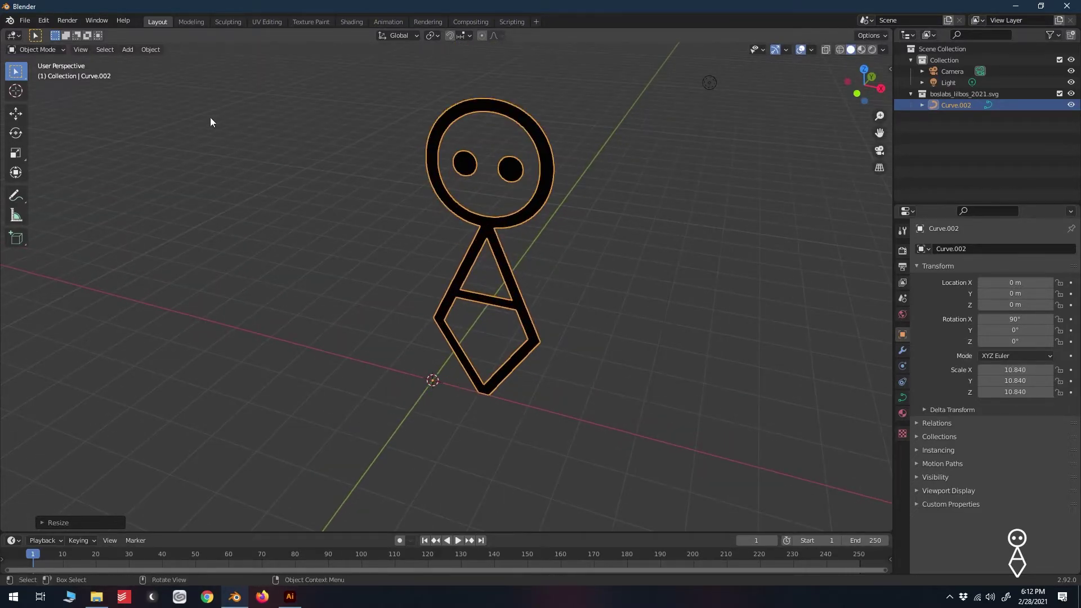
click(152, 50)
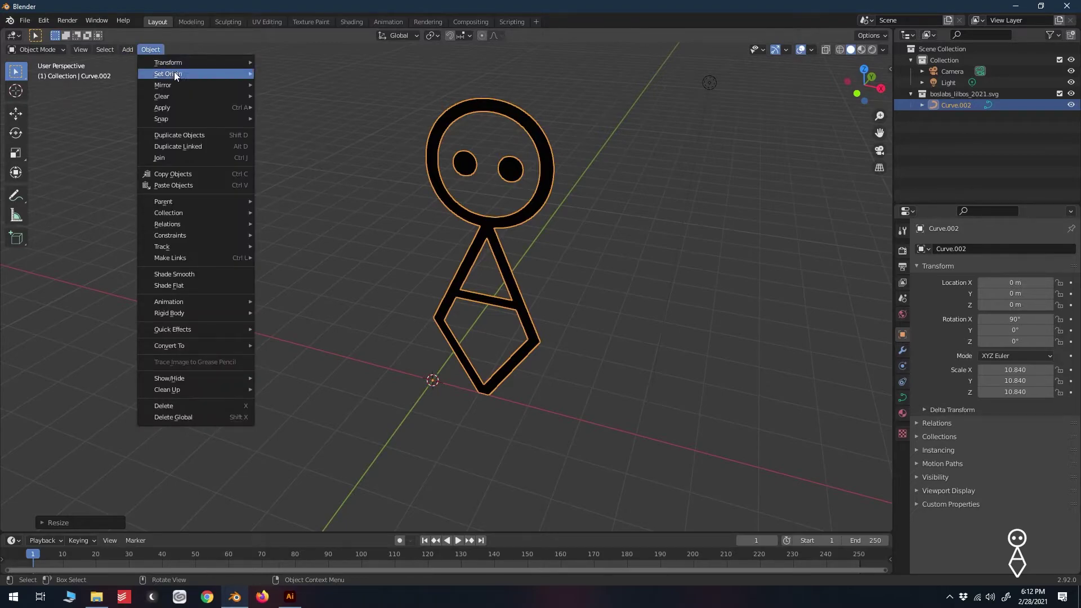
mouse_move(180, 73)
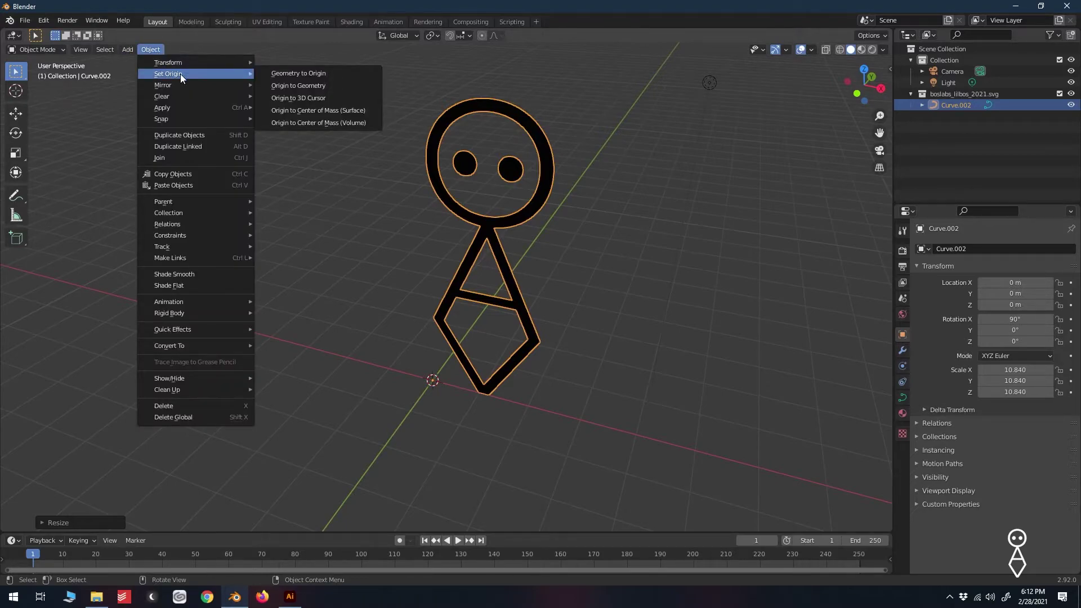
click(309, 73)
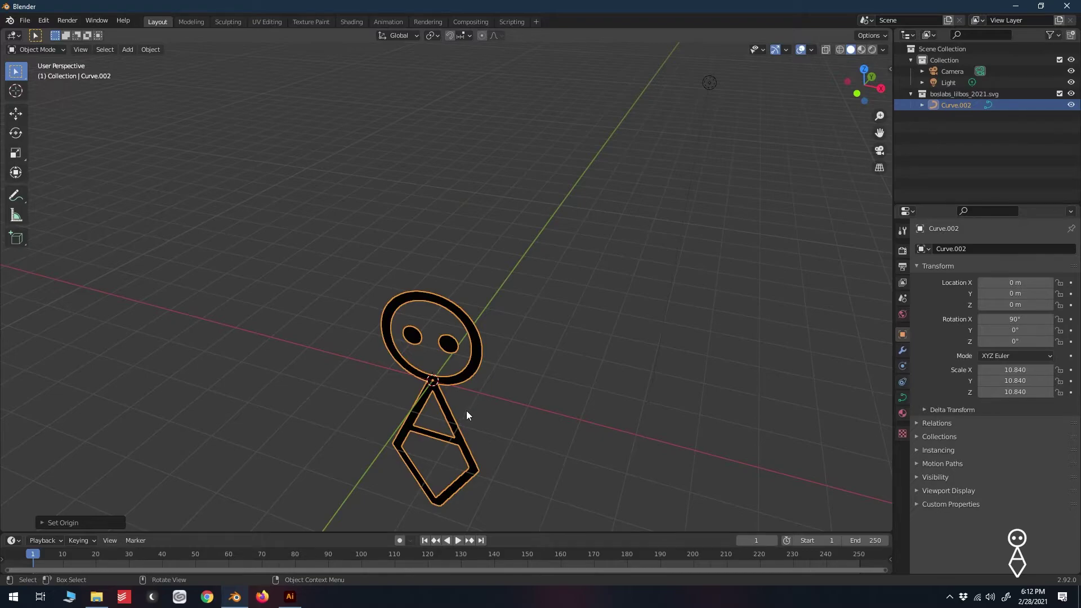
Step: In front view, lift the stick figure along Z and adjust its height
key(KP_1)
key(g)
key(z)
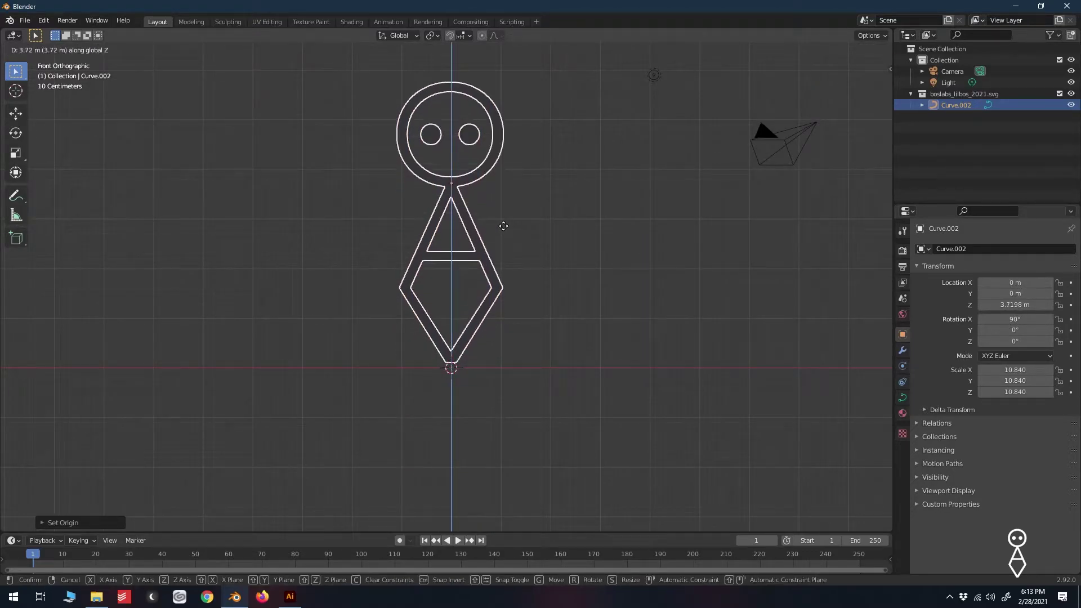
click(502, 222)
scroll(499, 377, up, 8)
scroll(500, 323, up, 5)
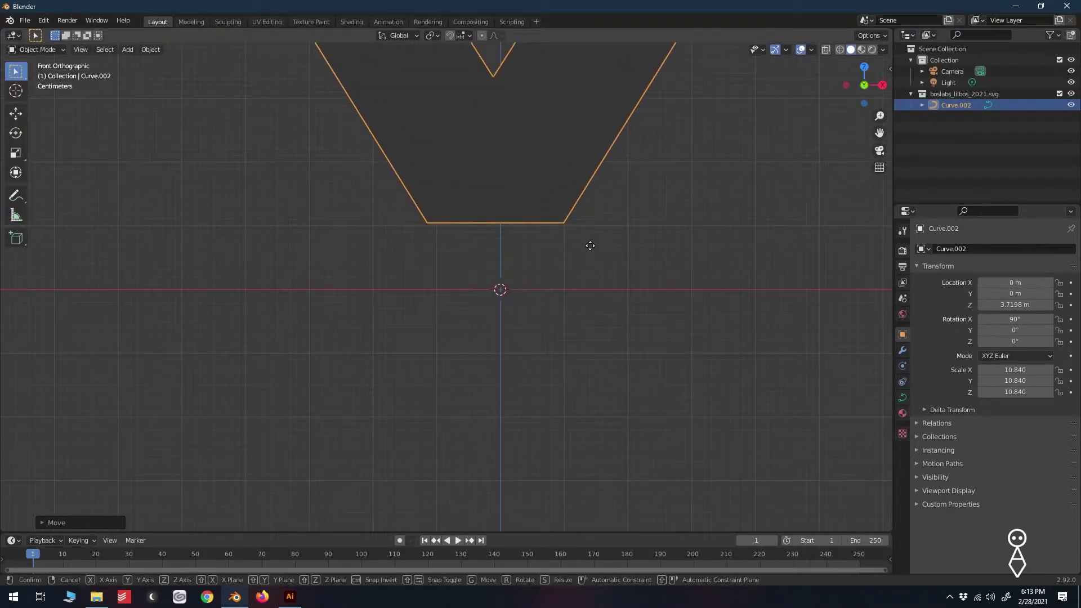
key(g)
key(z)
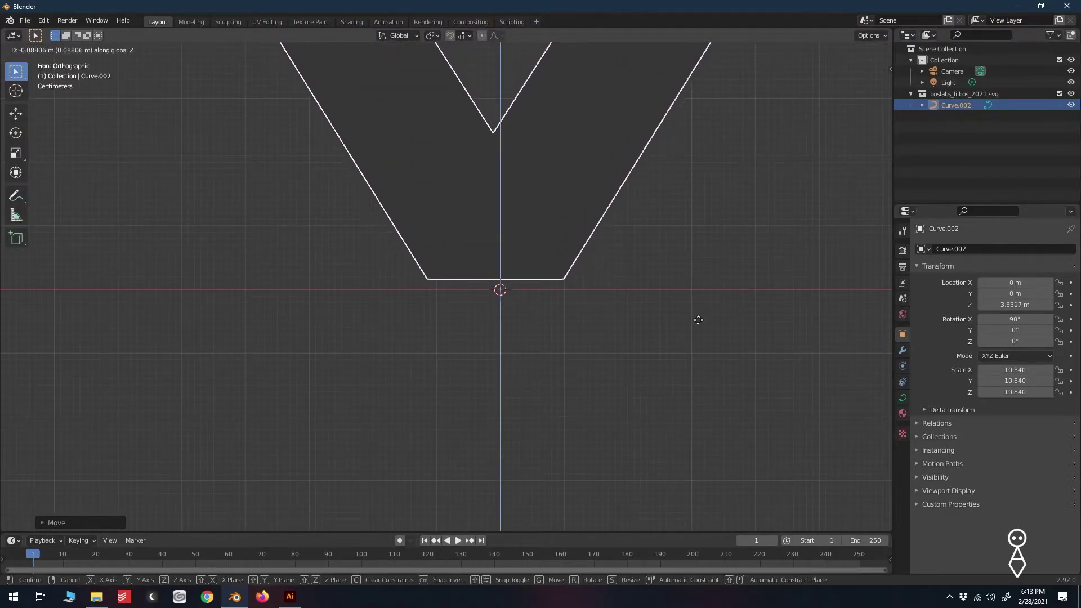
click(713, 409)
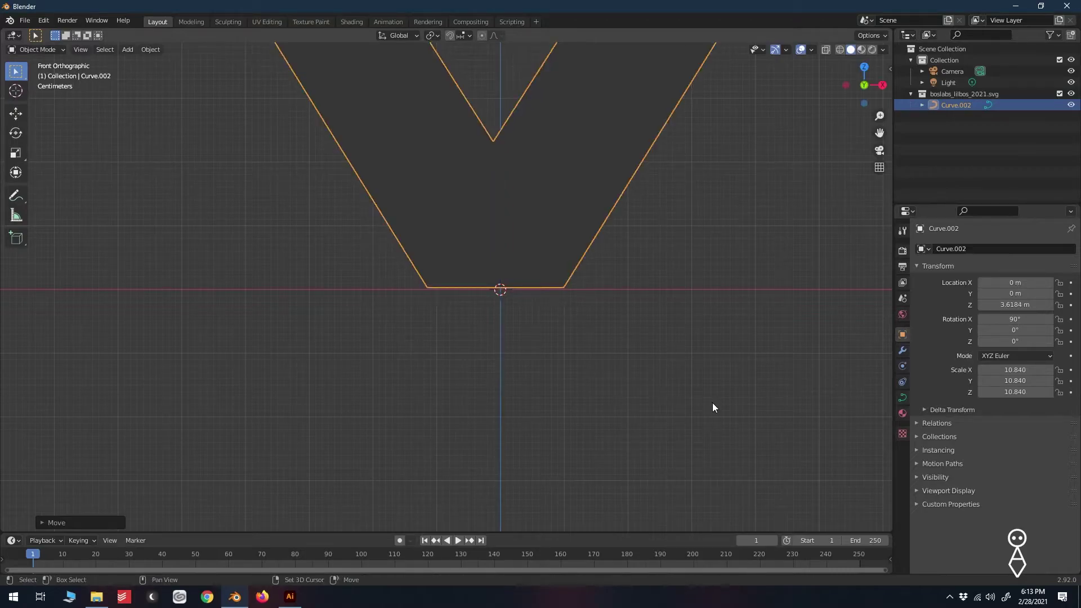
Step: Fine-tune the height to Z 3.6158 m so the base touches the ground, then reselect the figure
key(g)
key(z)
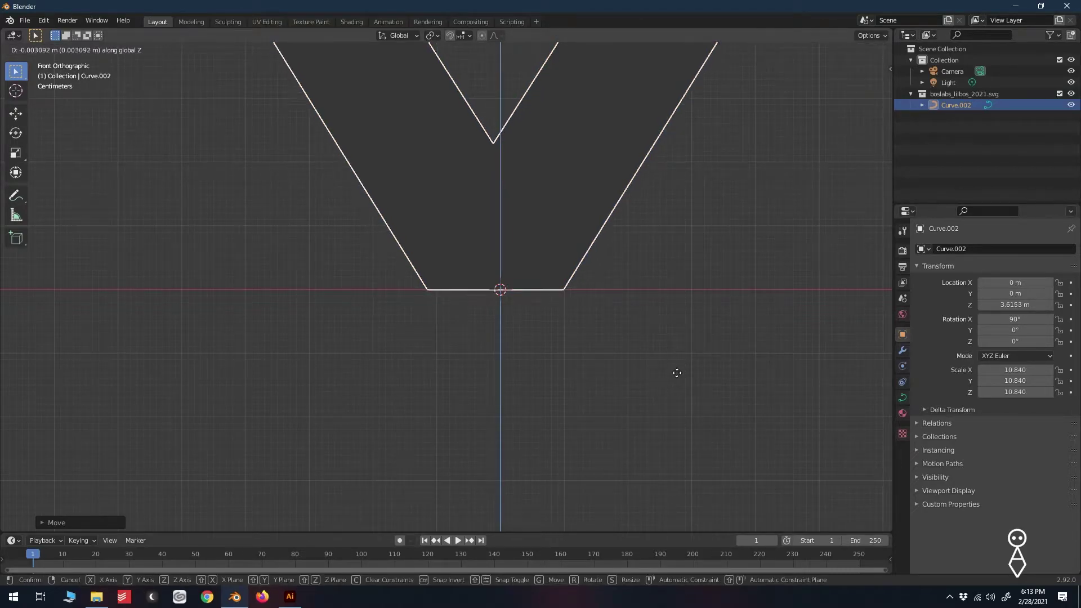
click(566, 370)
scroll(496, 204, down, 8)
scroll(468, 332, up, 3)
mouse_move(531, 319)
middle_down()
mouse_move(508, 336)
mouse_move(514, 329)
middle_up()
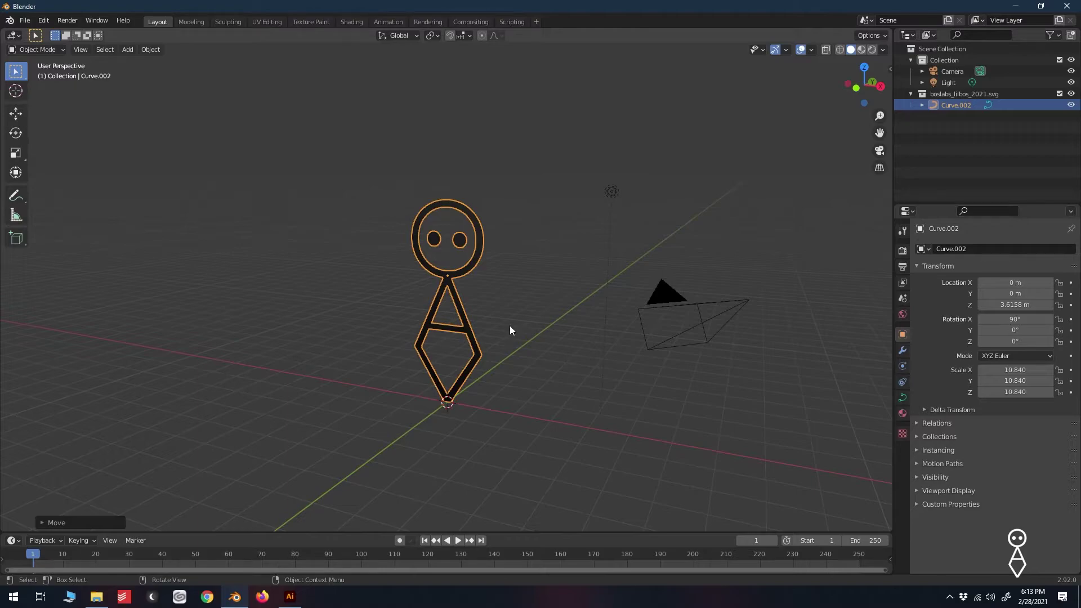
scroll(500, 345, up, 4)
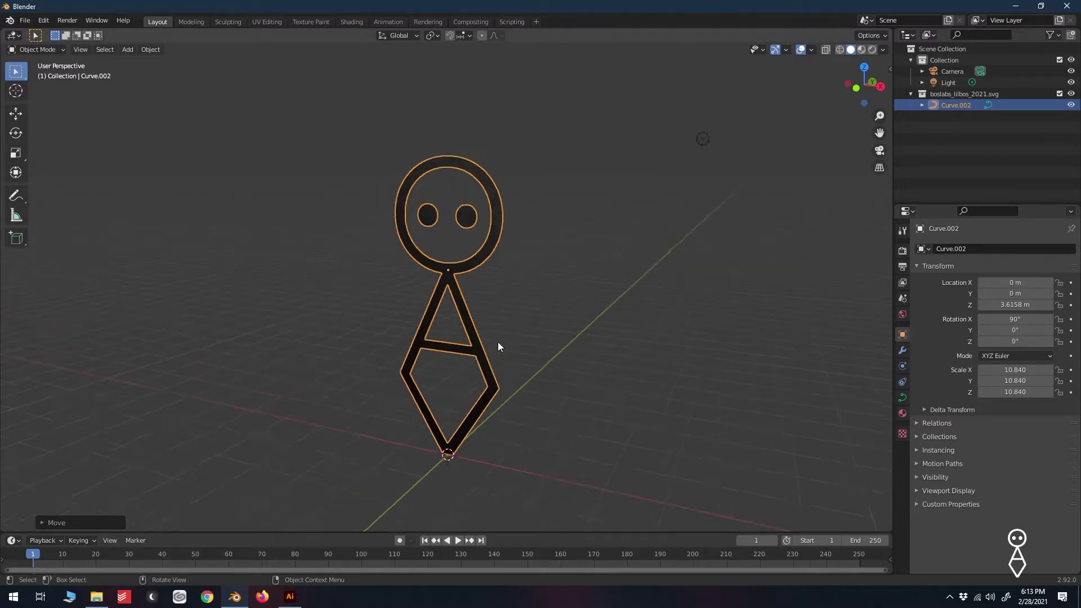
click(534, 329)
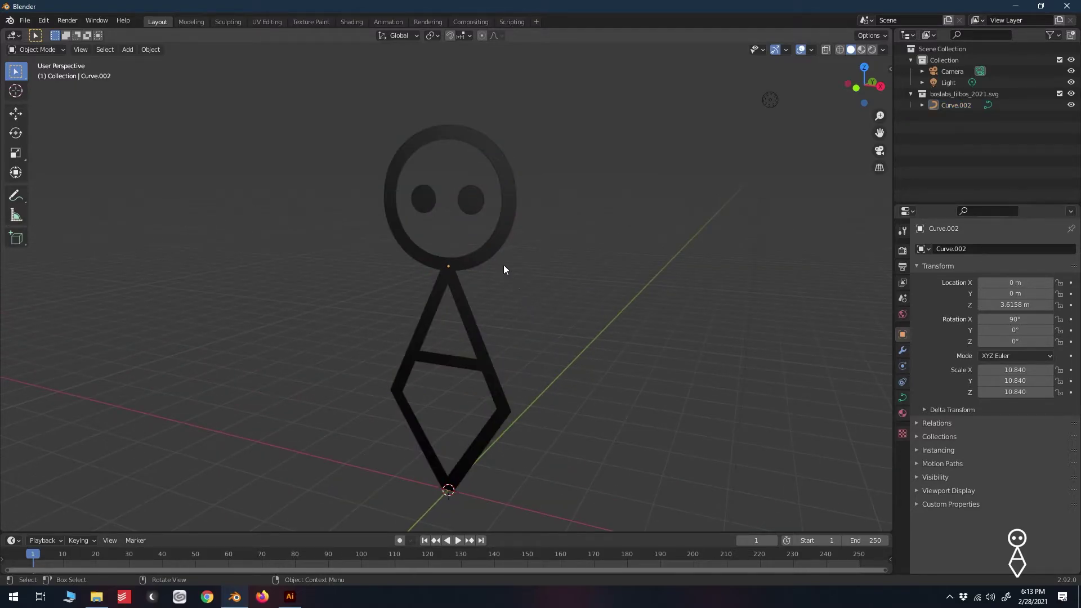
click(505, 231)
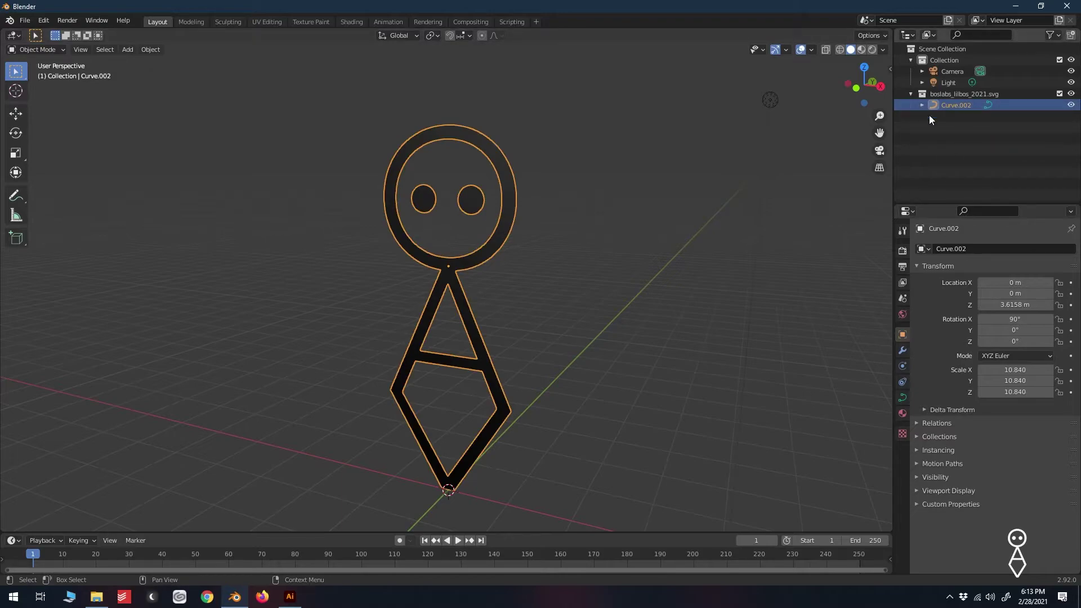
key(Tab)
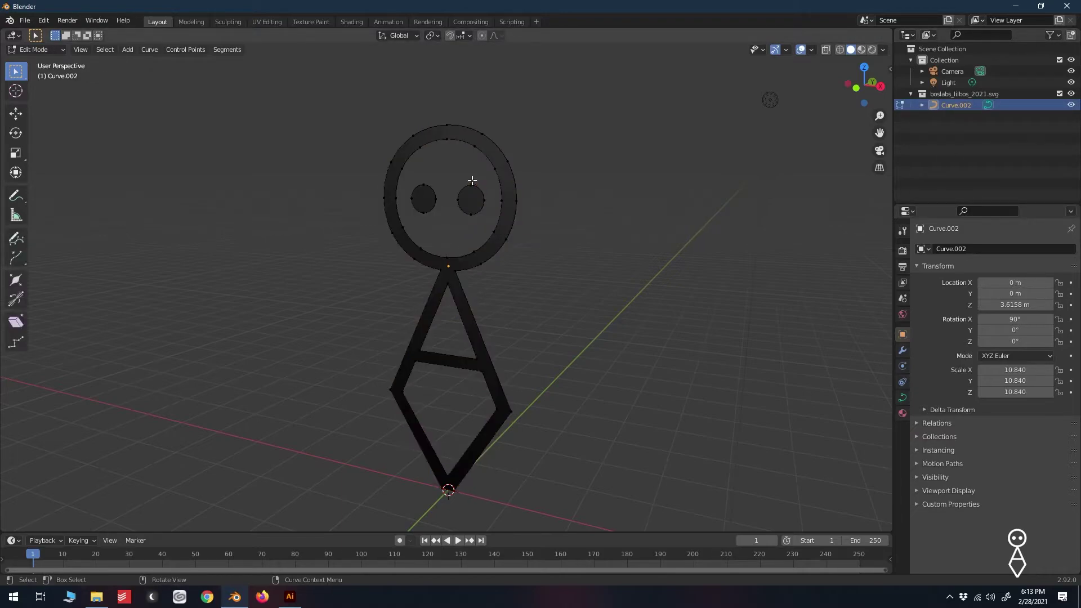
click(447, 135)
key(g)
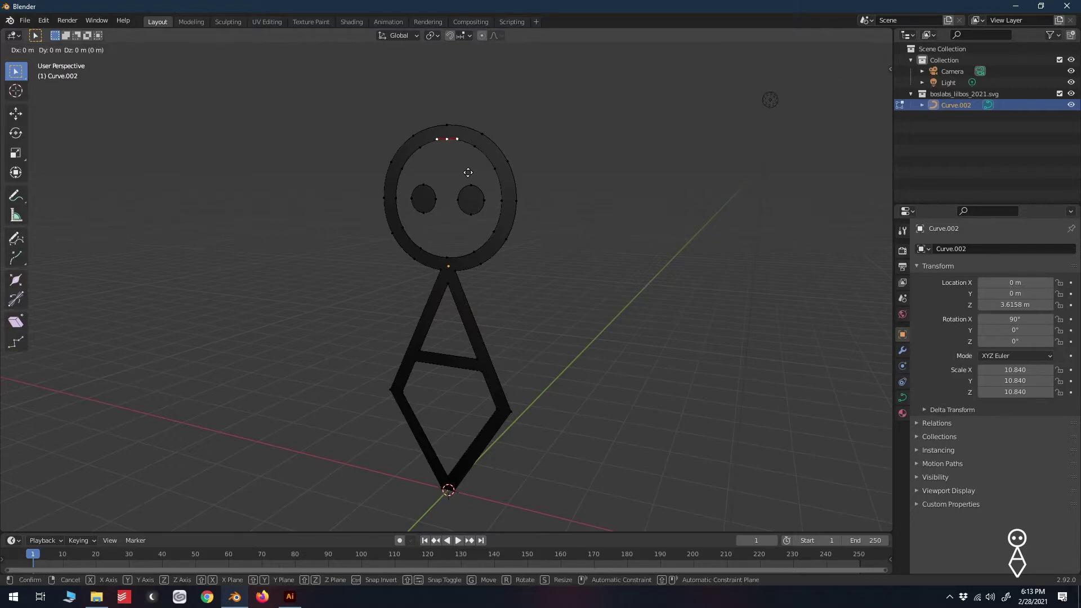
key(z)
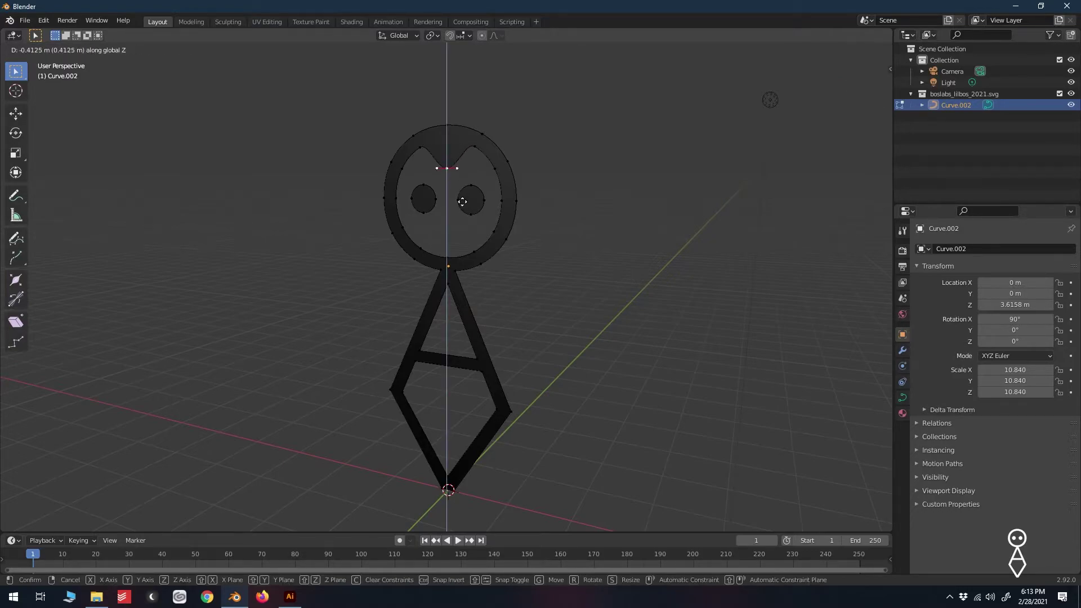
click(474, 211)
key(ctrl+z)
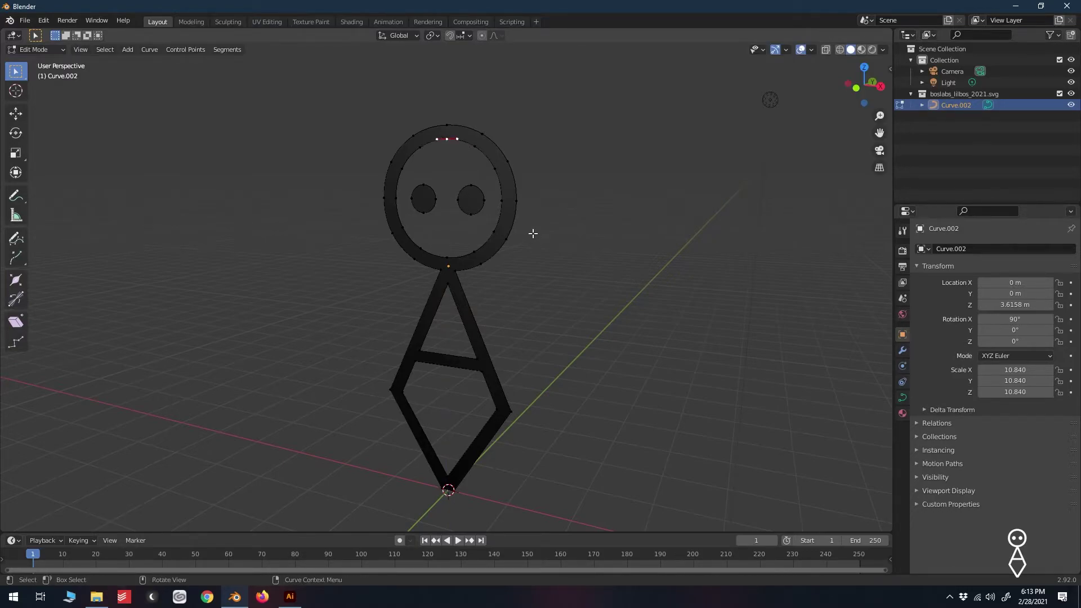
key(Tab)
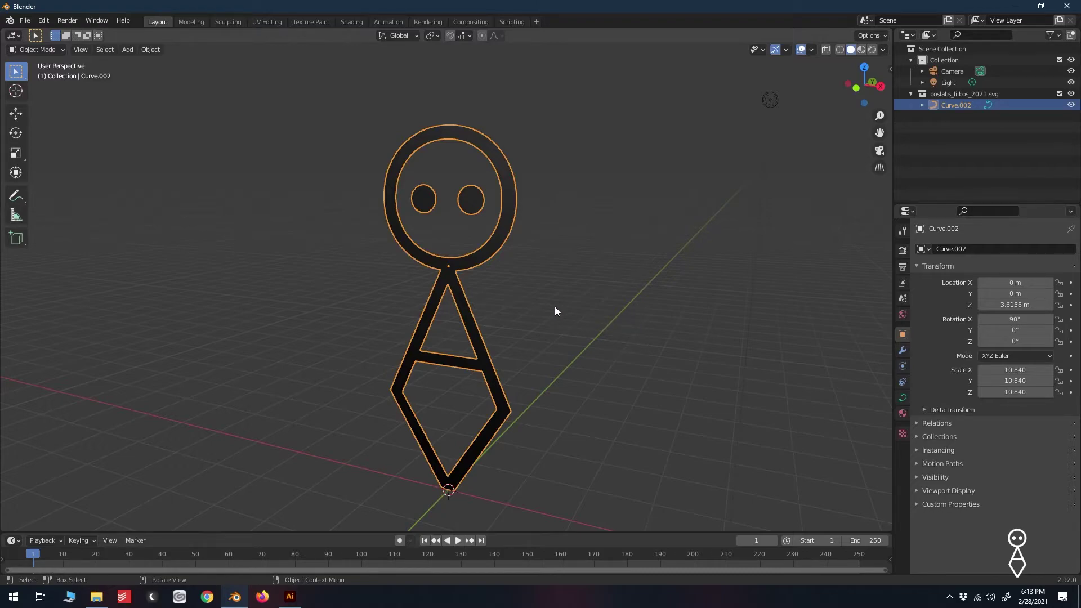
Step: Give the curve Geometry an Extrude of 0.01 m and a Bevel Depth of 0.003 m
click(903, 399)
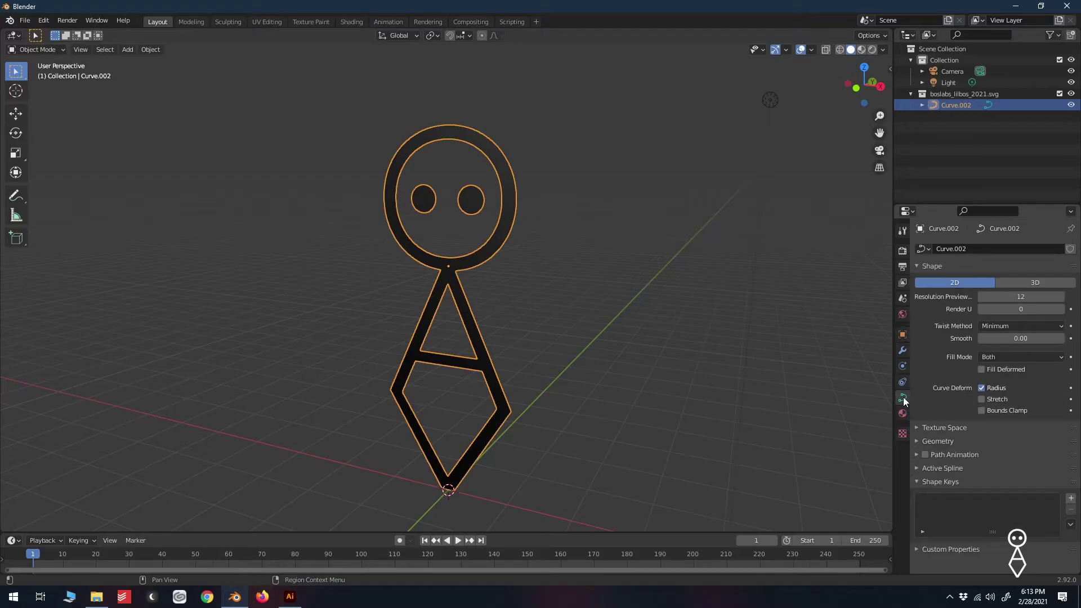
click(917, 441)
scroll(935, 436, down, 2)
click(988, 426)
text(0.01)
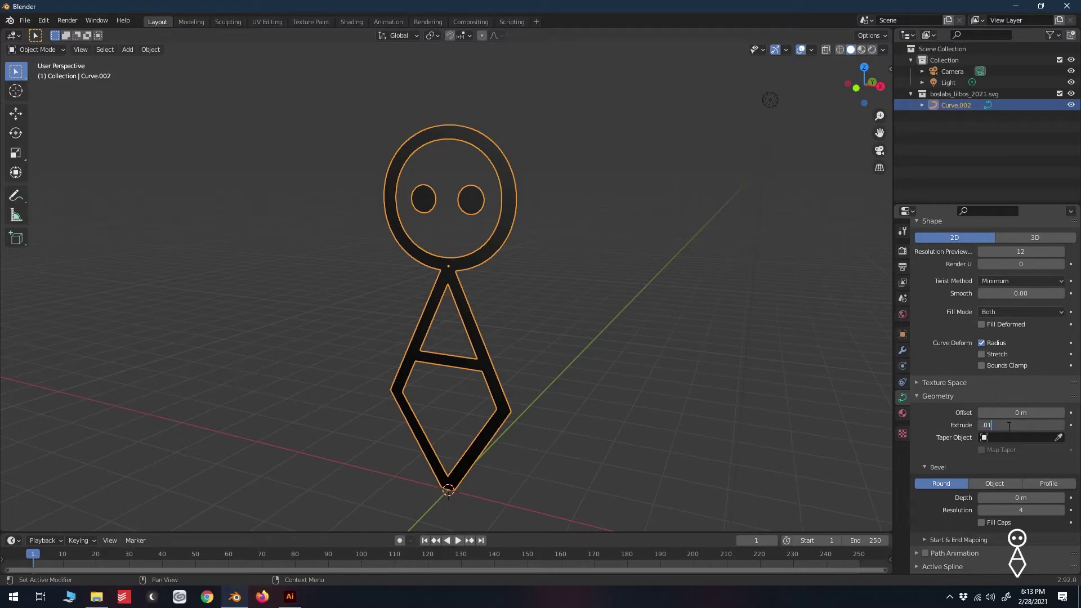
key(Return)
click(1023, 498)
text(0.003)
key(Return)
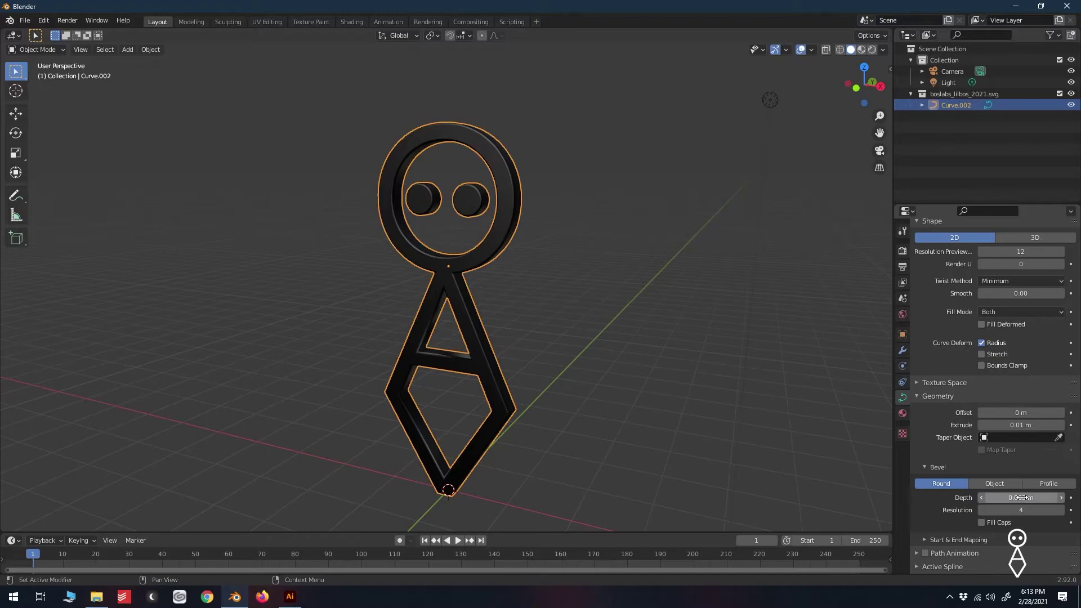
middle_drag(502, 267, 534, 270)
middle_drag(527, 268, 524, 268)
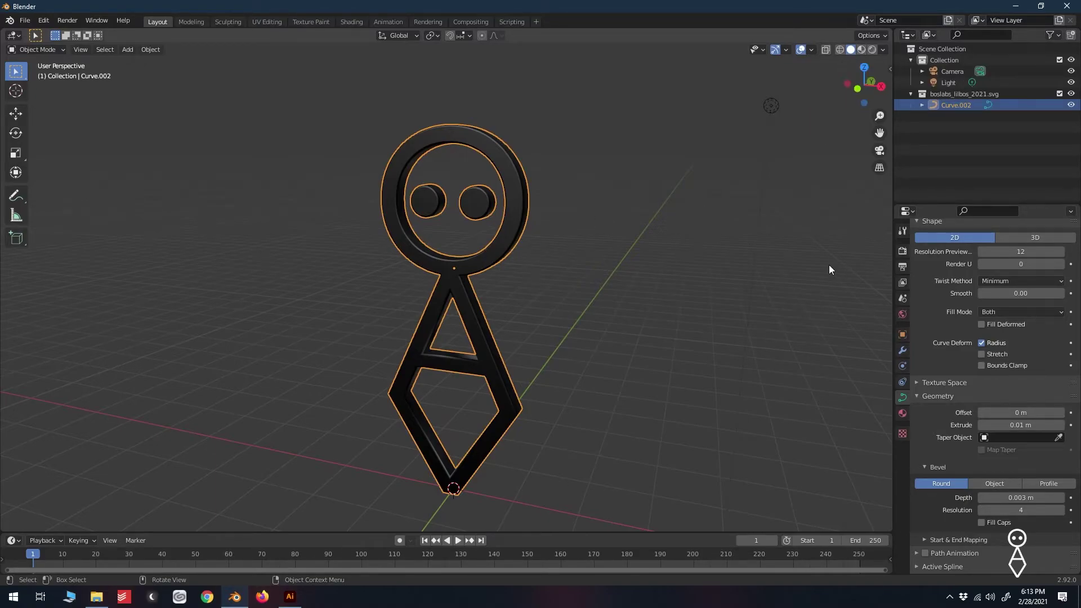
Step: Replace the imported SVGMat with a new Material.001 and switch to Material Preview shading
click(903, 413)
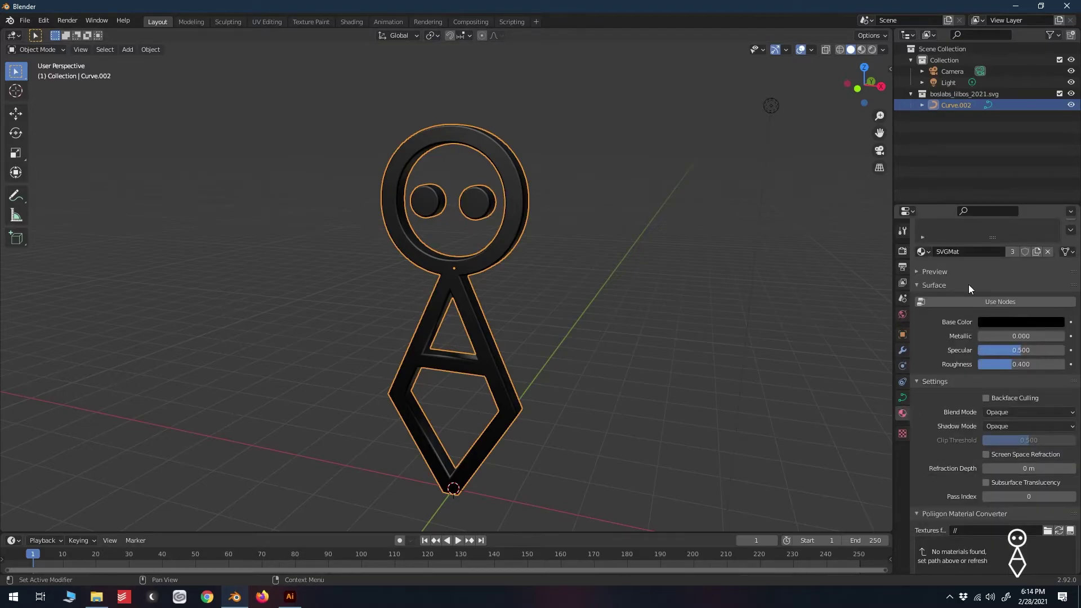
scroll(968, 284, up, 2)
click(1071, 262)
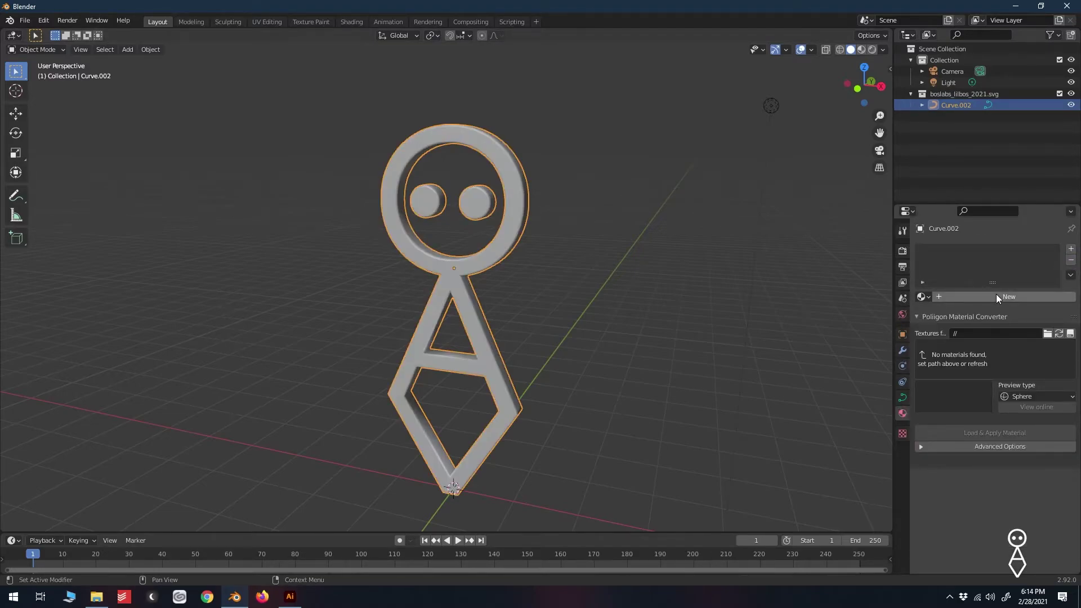
click(995, 294)
click(861, 49)
Step: Set the base colour to blue (H 0.640, S 1.000, V 0.800) and select the light
click(1015, 415)
drag(1015, 269, 1030, 260)
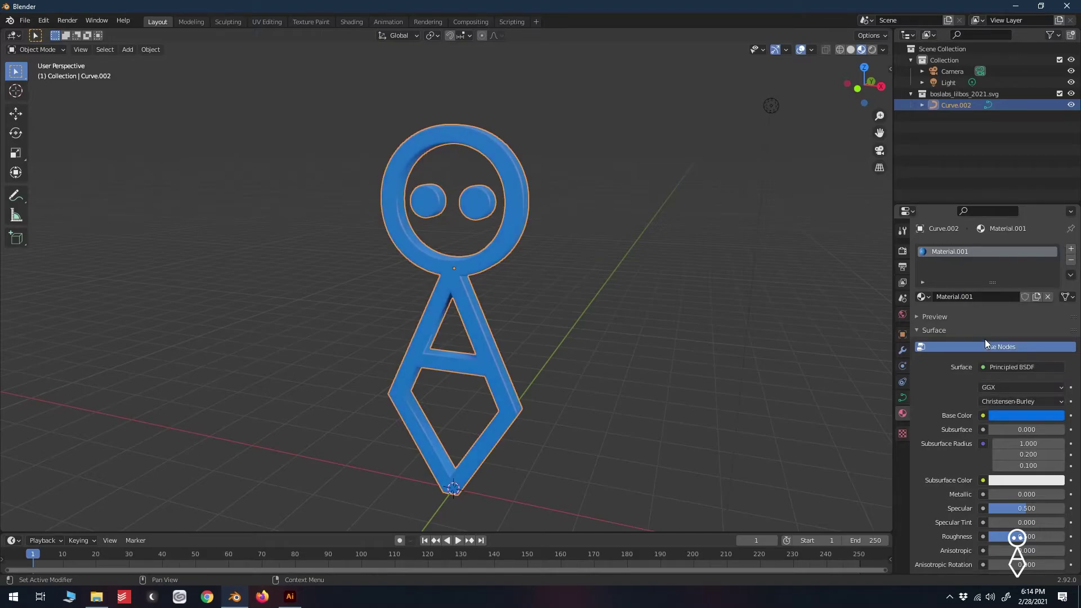
click(770, 107)
scroll(692, 239, down, 4)
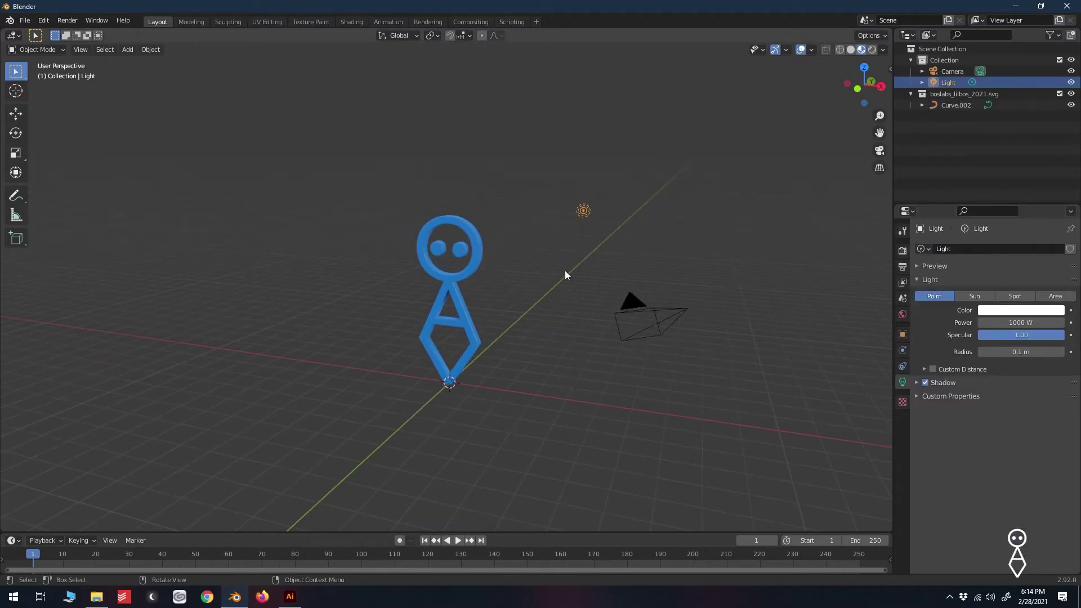
Step: Move the point light along Y and switch the viewport to Rendered shading
middle_drag(524, 278, 582, 282)
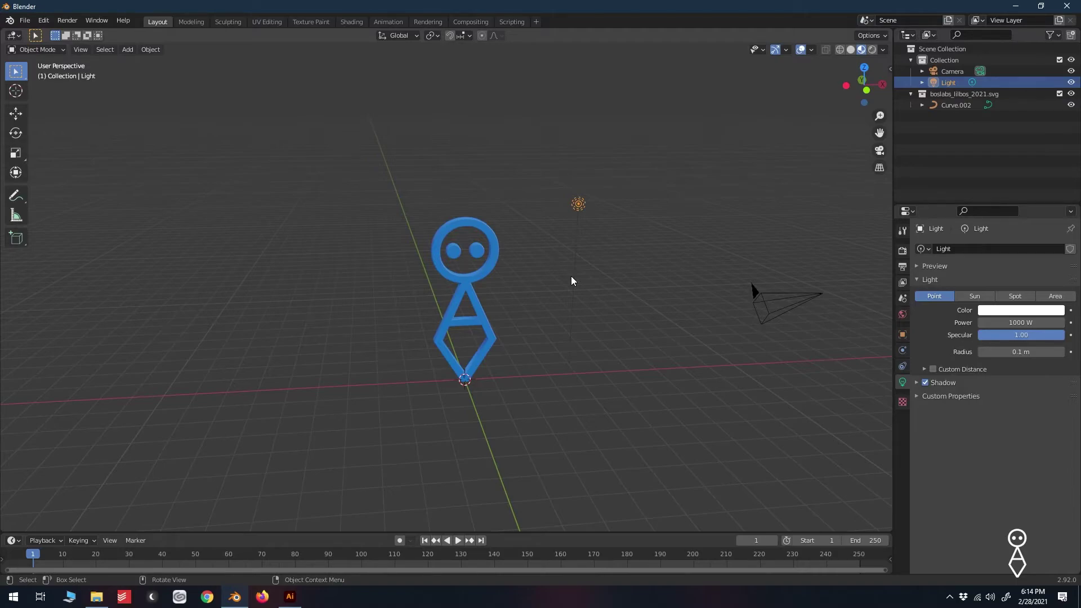
key(g)
key(y)
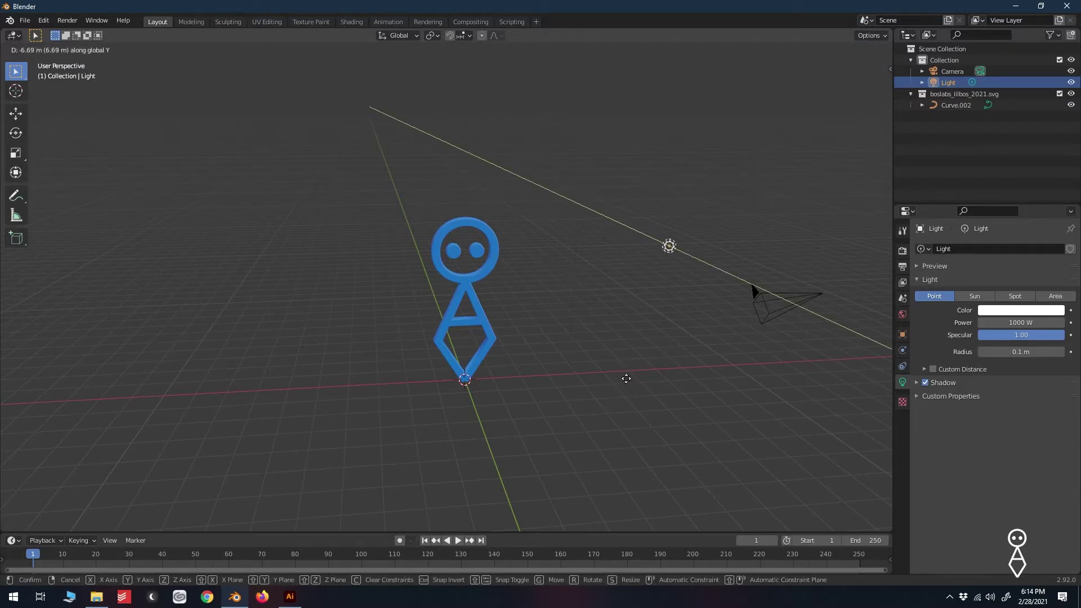
click(623, 377)
click(871, 50)
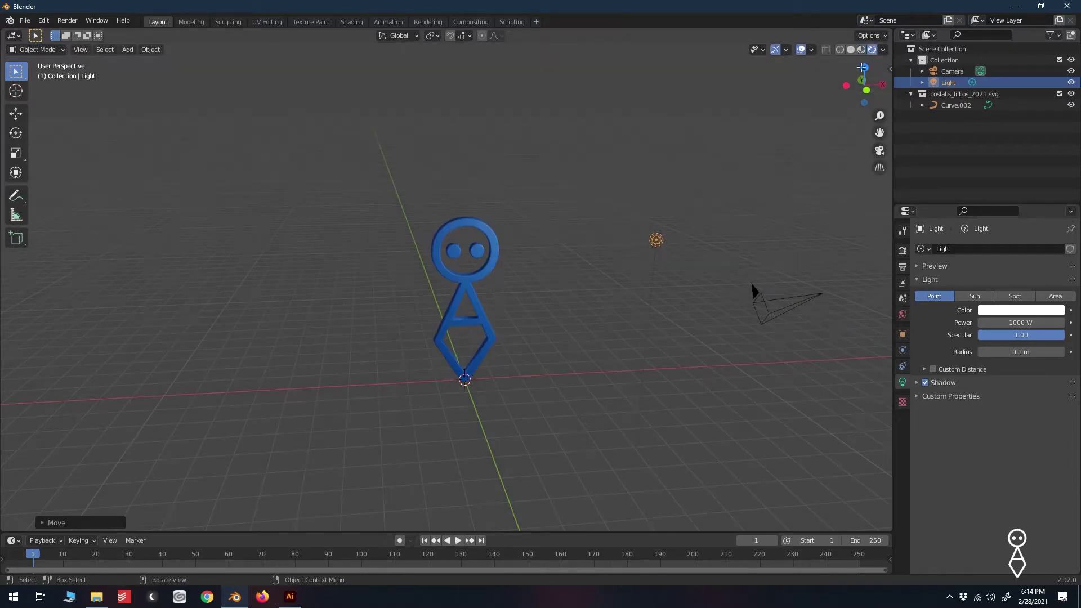
Step: Shift the light along X to place it to the right of the figure
key(g)
key(x)
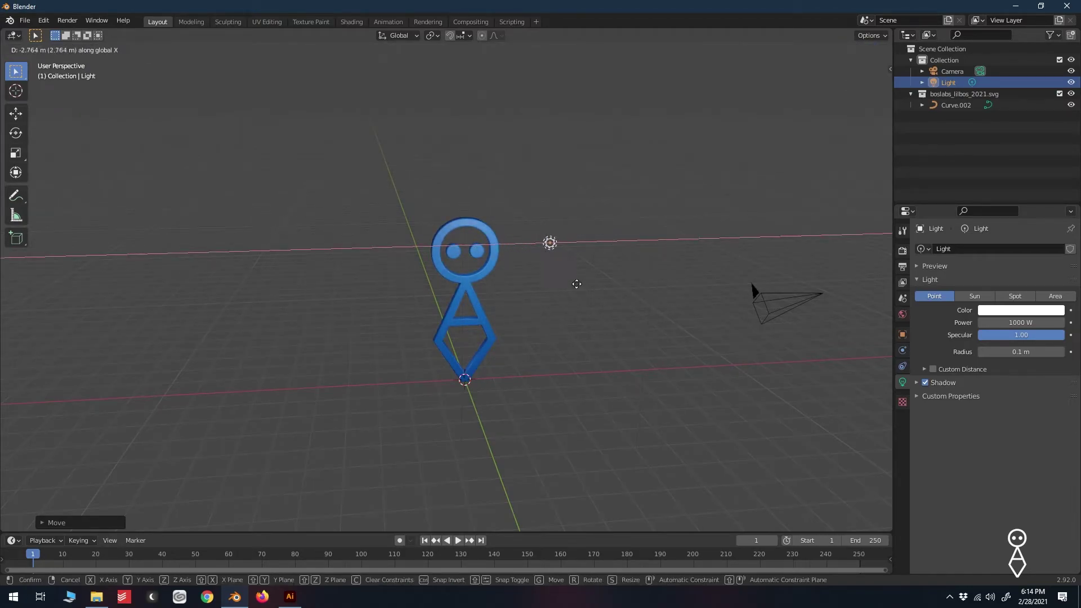
click(616, 280)
scroll(677, 324, up, 4)
scroll(676, 326, down, 3)
key(g)
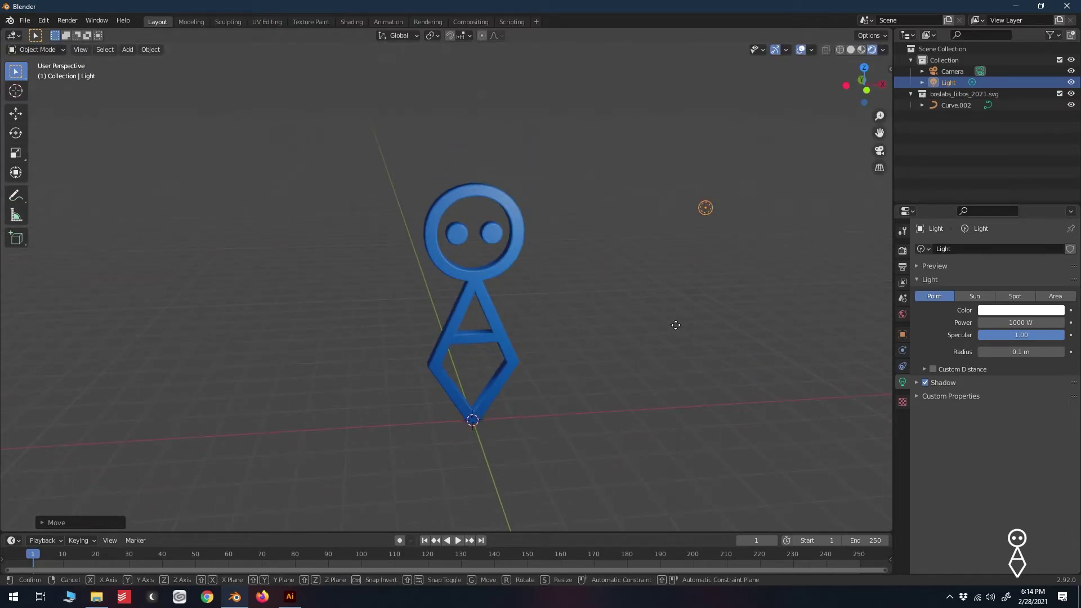
key(x)
click(606, 293)
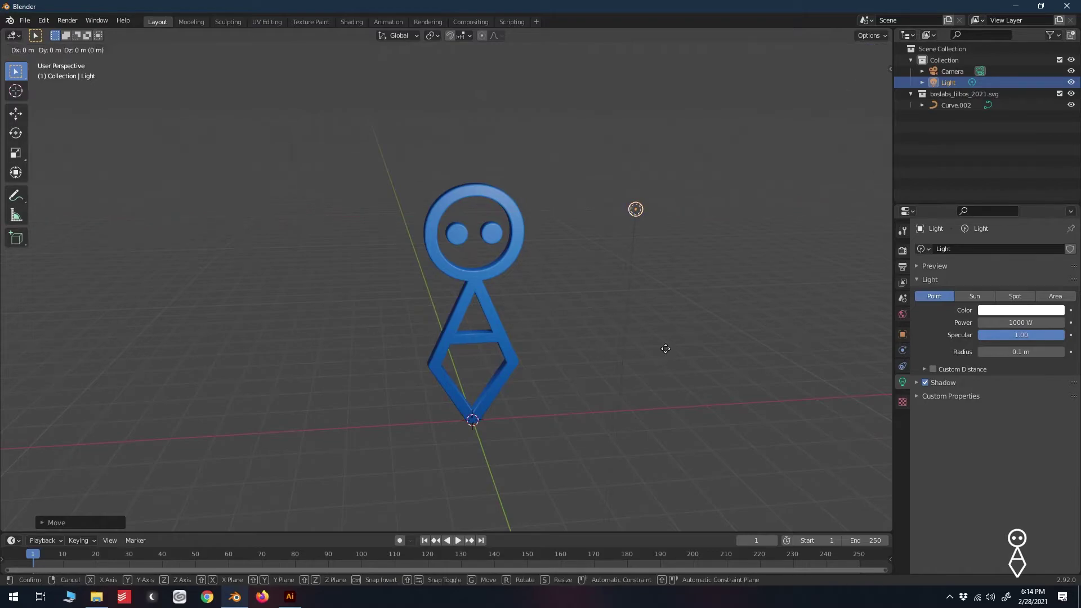
Step: Fine-tune the light's position along Y and X, then select the camera
key(g)
key(y)
click(601, 311)
key(g)
key(x)
click(605, 330)
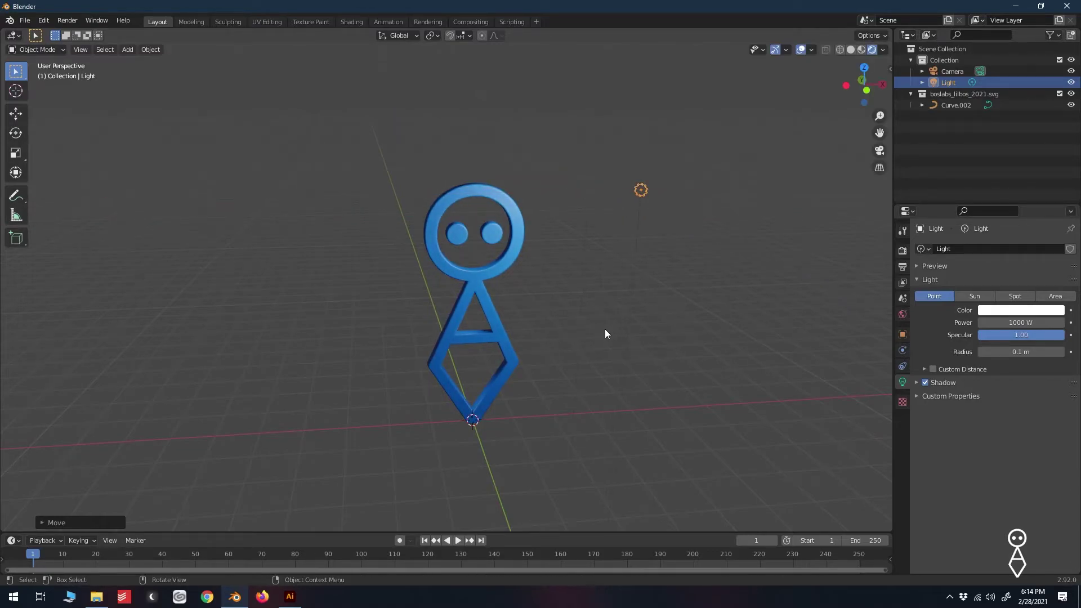
middle_drag(604, 331, 585, 331)
click(633, 369)
Step: Look through the camera and move it so the stick figure sits on the left
key(KP_0)
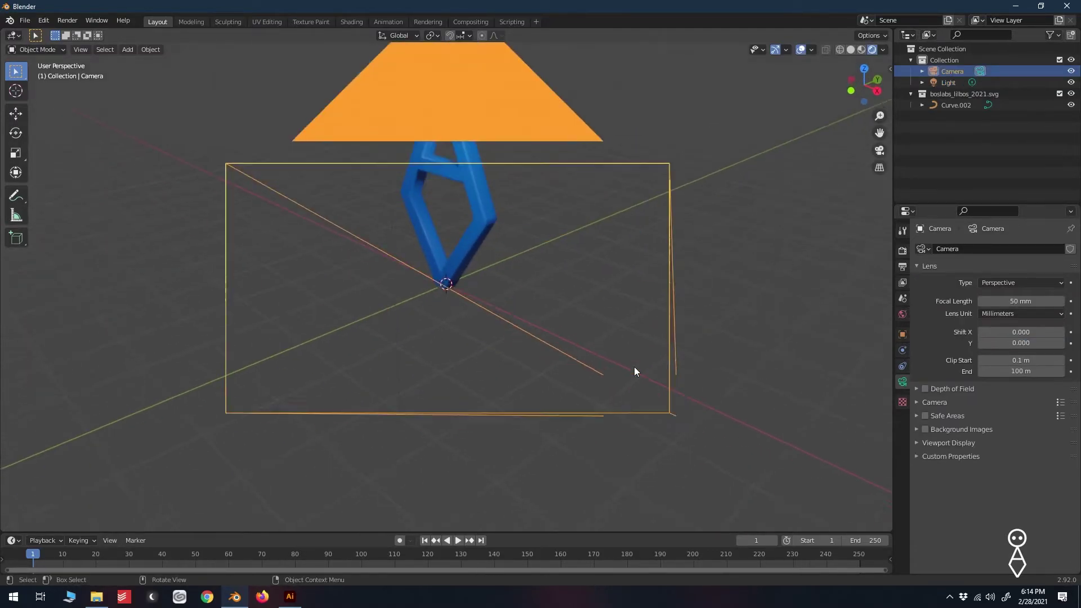
key(g)
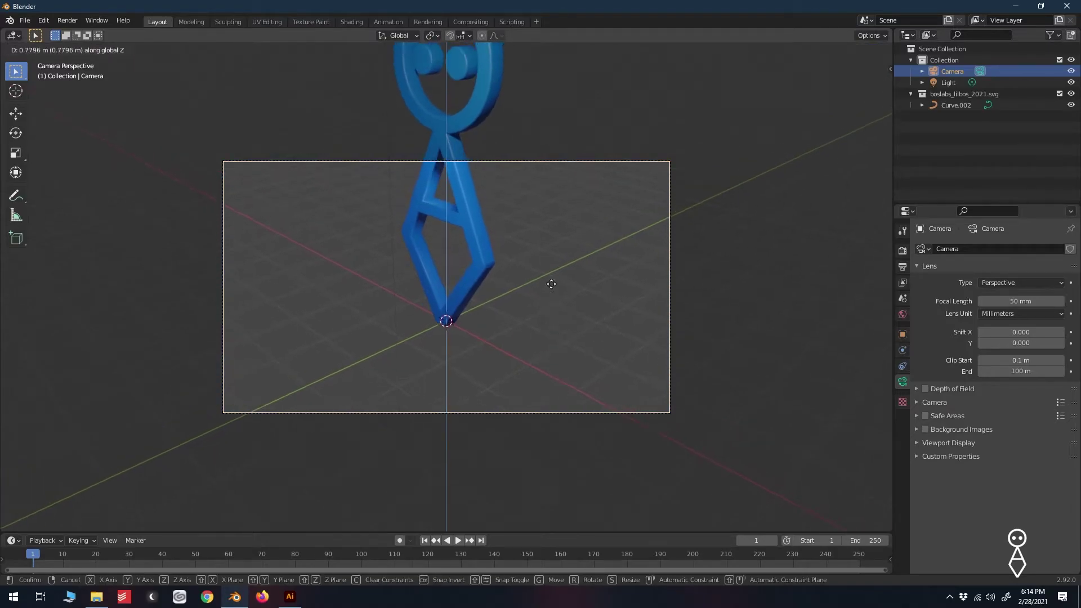
click(500, 321)
key(g)
click(816, 439)
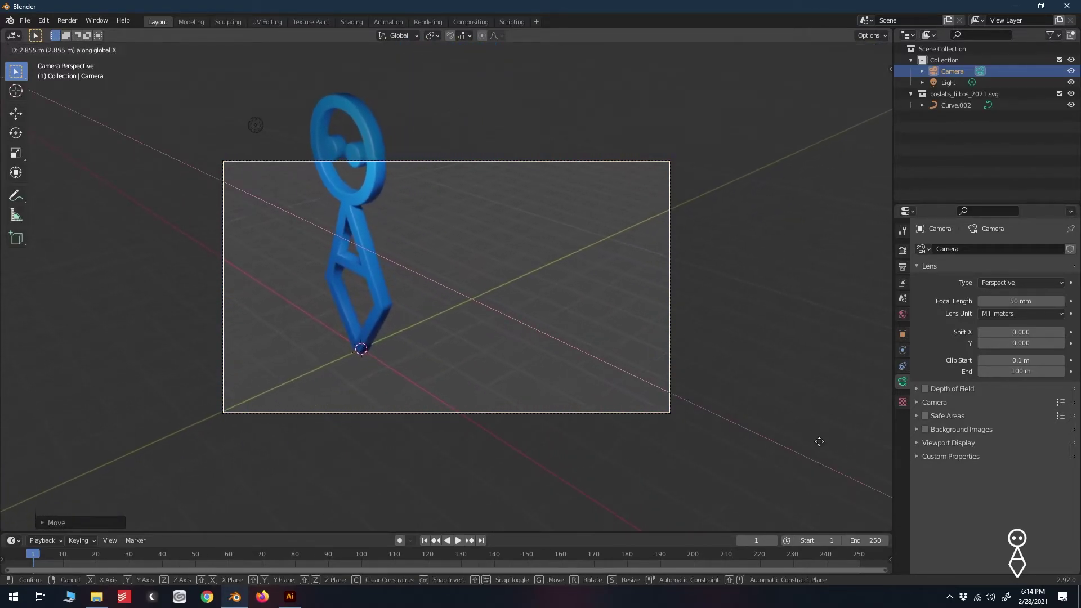
Step: Shift the camera along Z to centre the blue figure in frame and render the view
key(g)
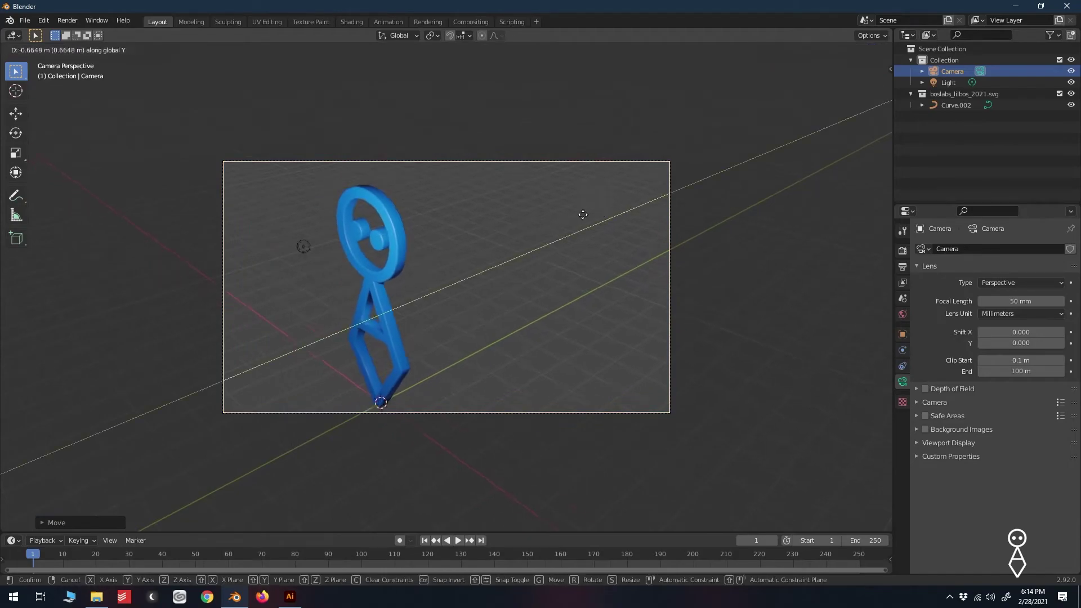
key(z)
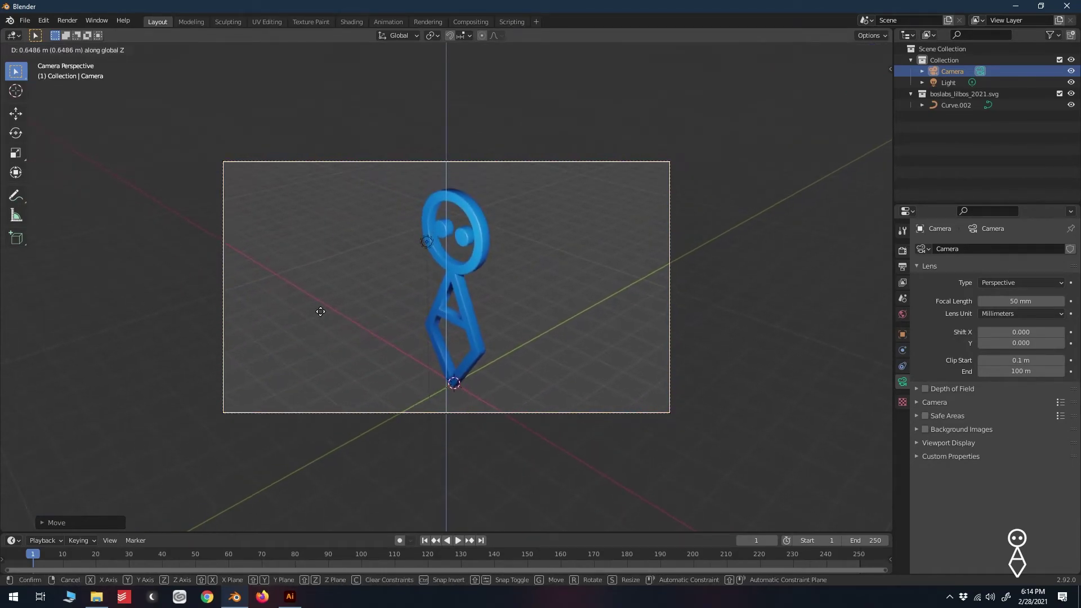
click(521, 367)
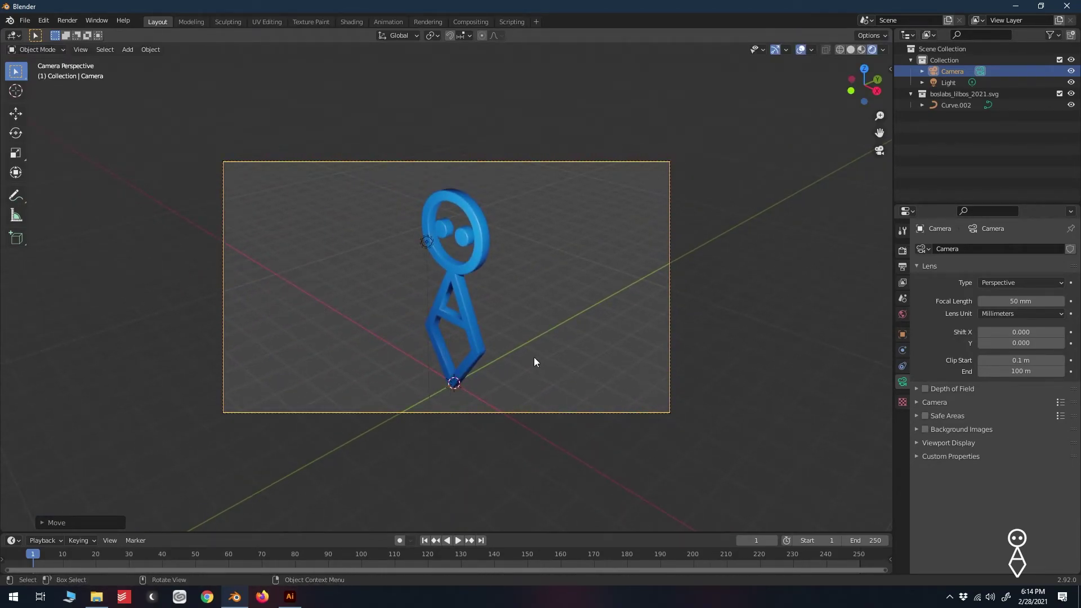
key(F12)
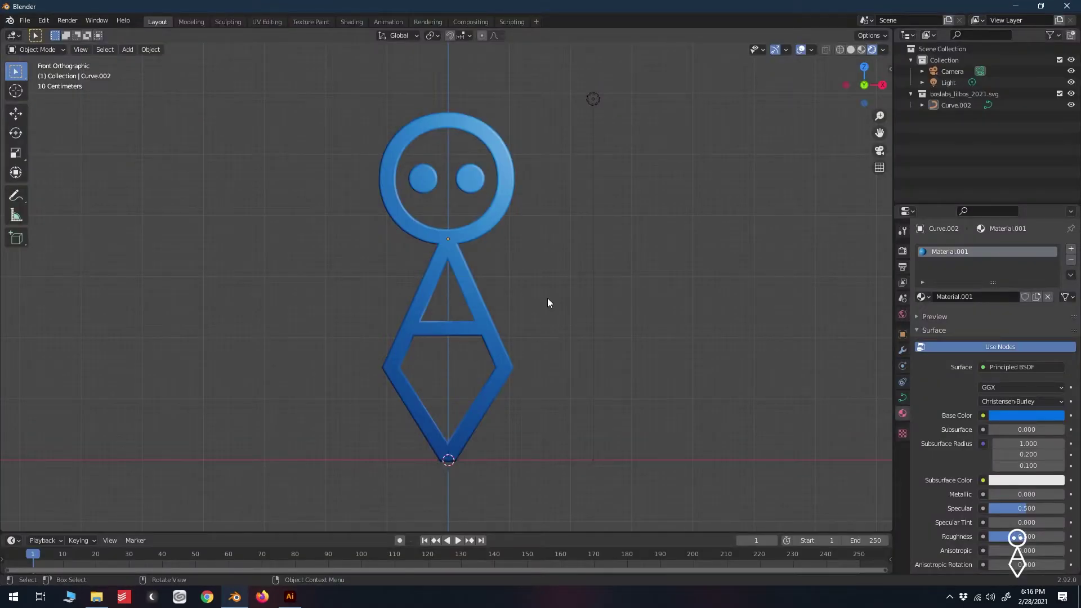
Step: Select the stick figure, try a Quick Effect from the Object menu, then deselect it
click(510, 184)
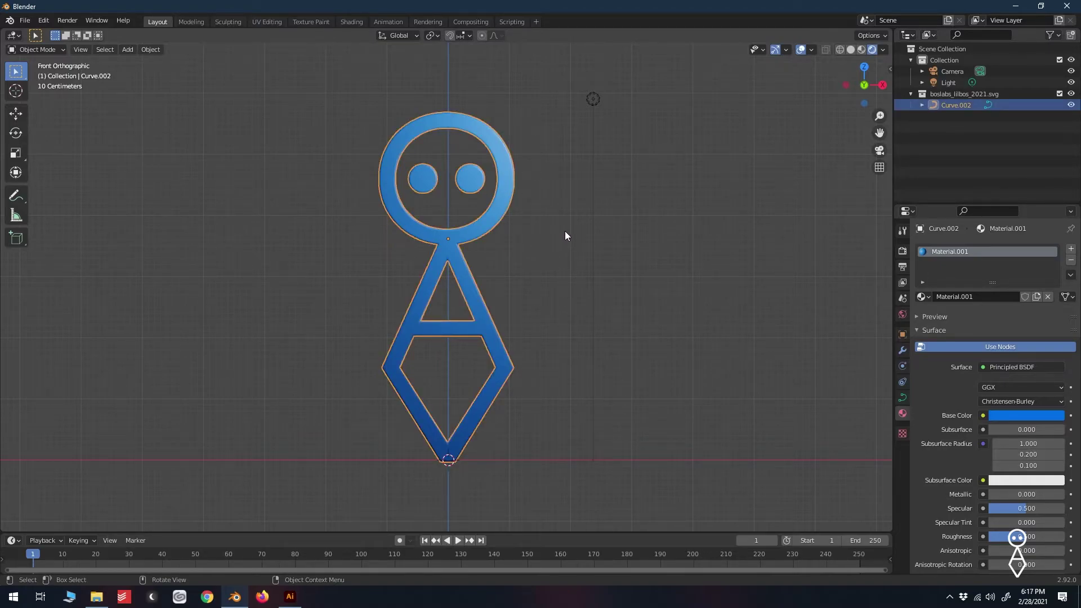
click(150, 49)
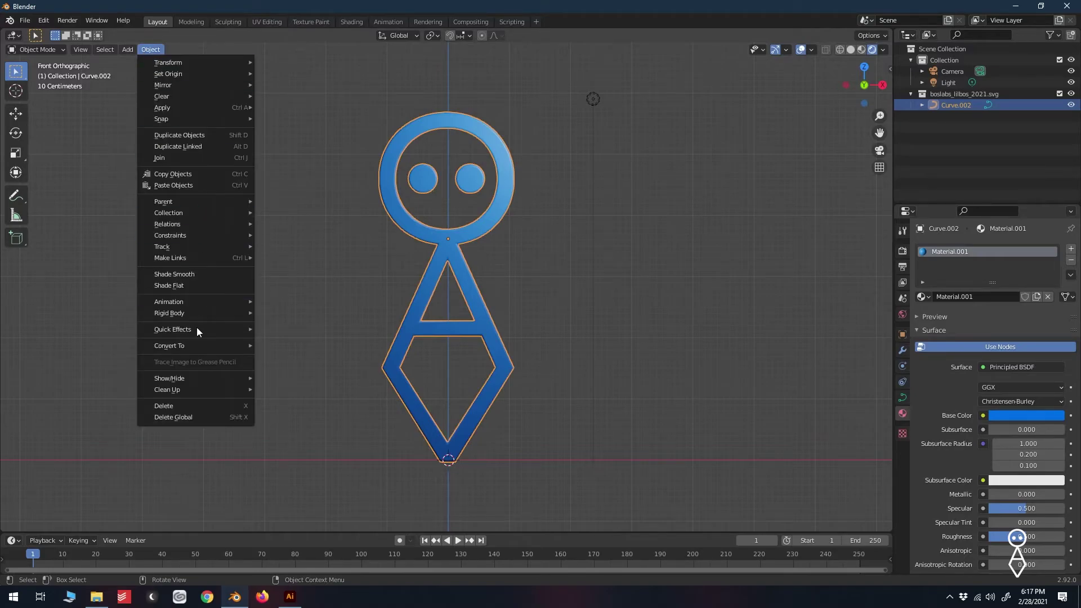
mouse_move(236, 330)
click(300, 348)
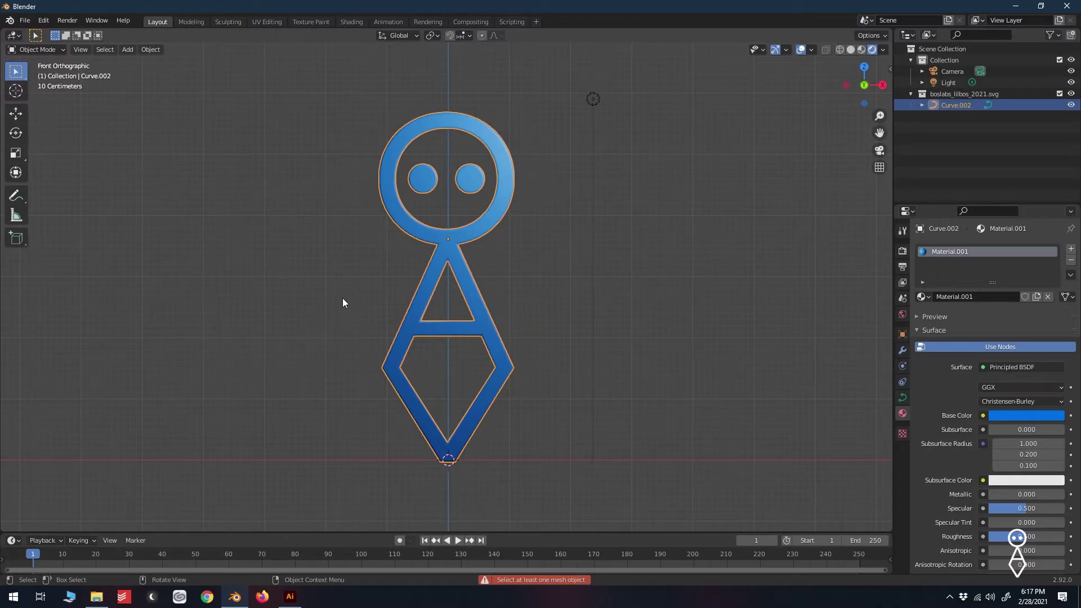
click(339, 275)
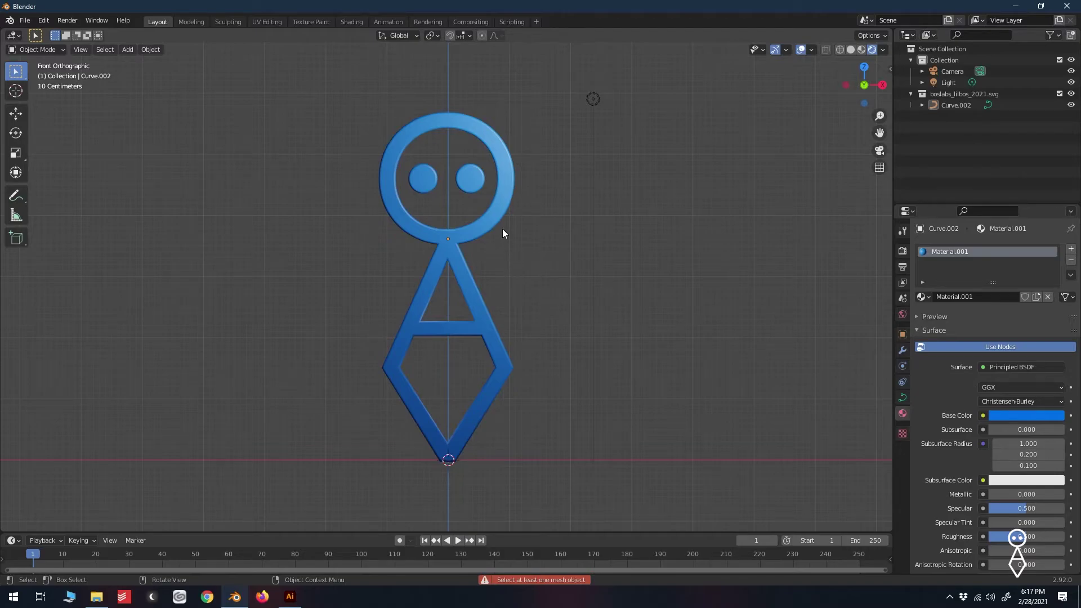
Step: Convert the stick figure Curve.002 to a mesh and inspect its triangulated geometry in Edit Mode
click(502, 206)
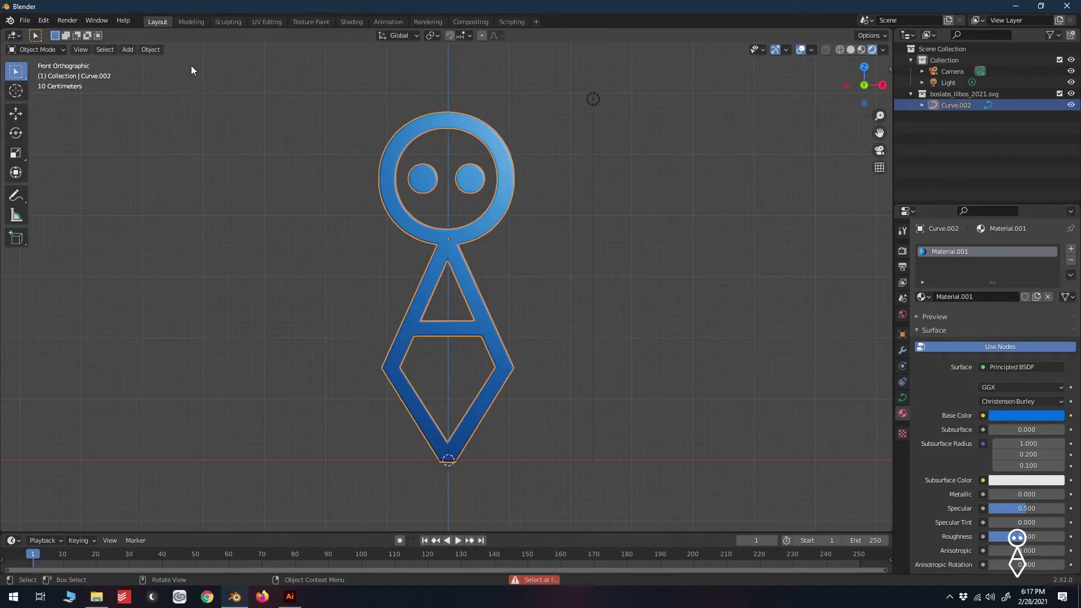
click(151, 49)
mouse_move(230, 342)
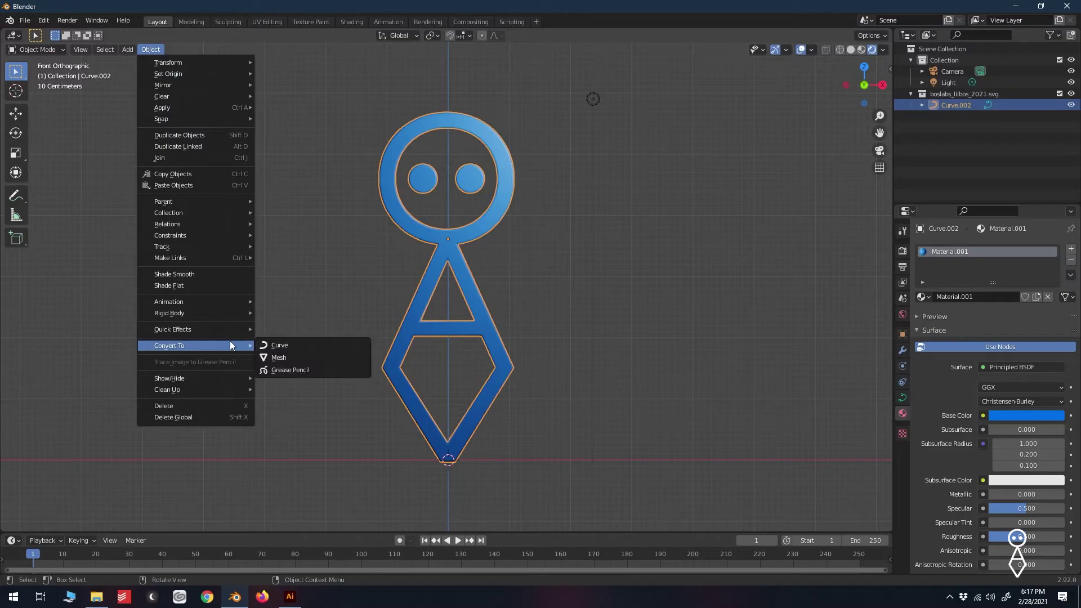
click(280, 357)
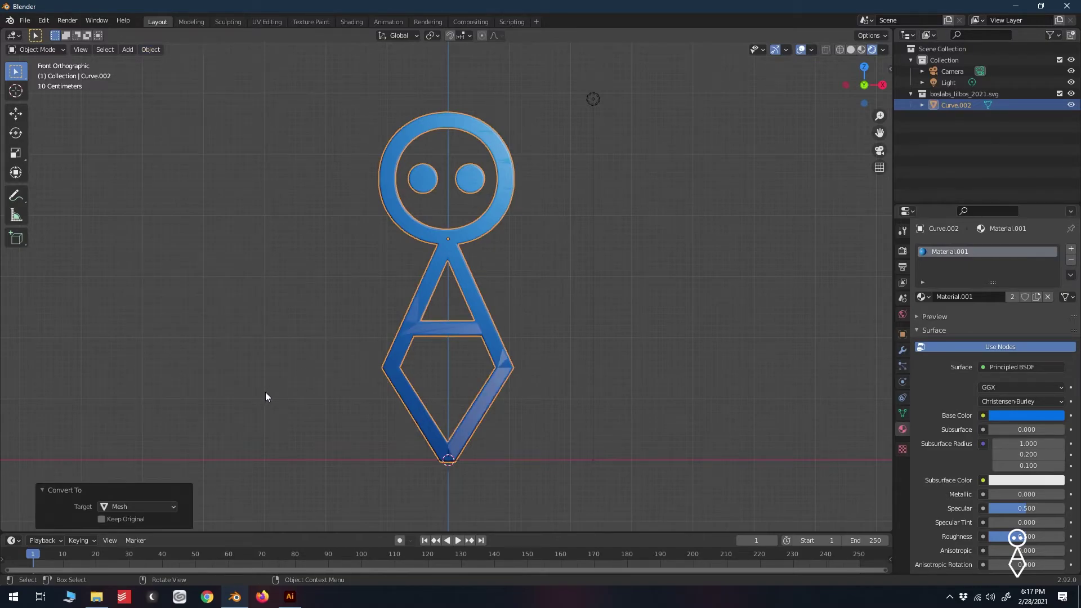
key(Tab)
scroll(434, 276, up, 6)
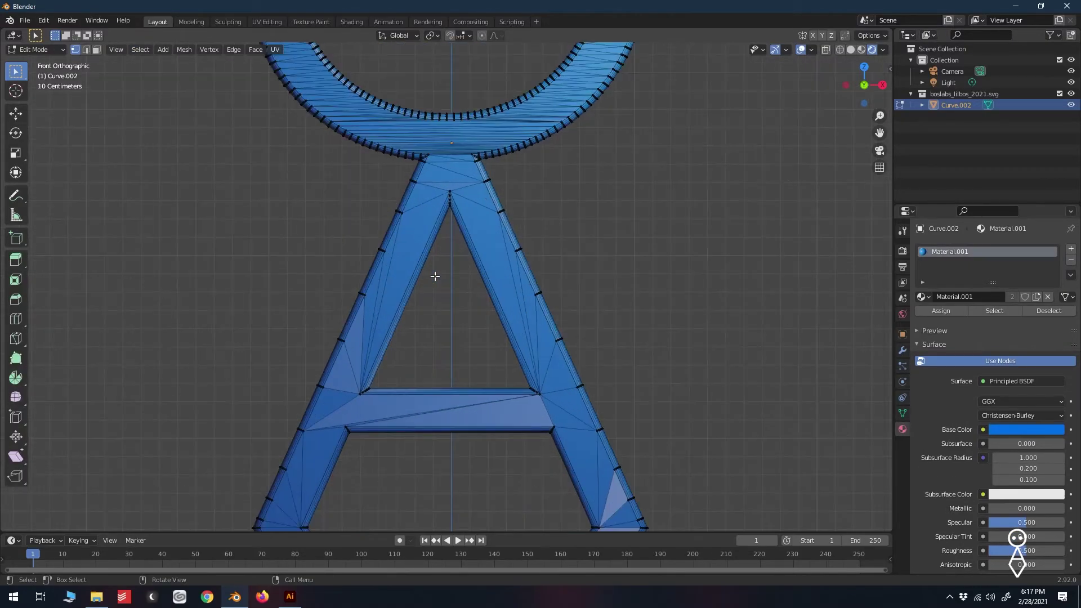
scroll(473, 237, down, 6)
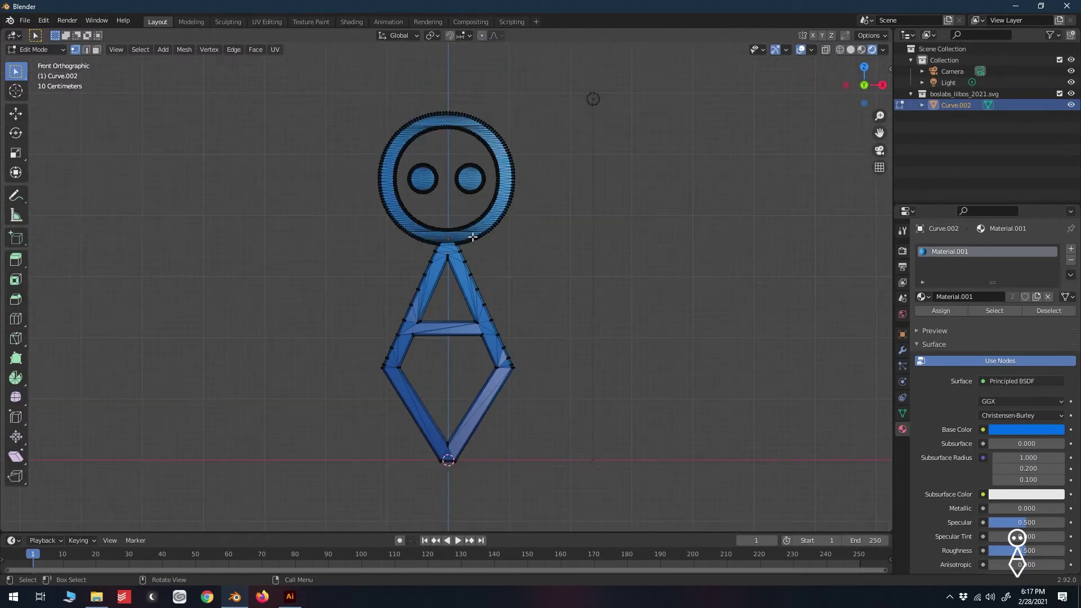
key(Tab)
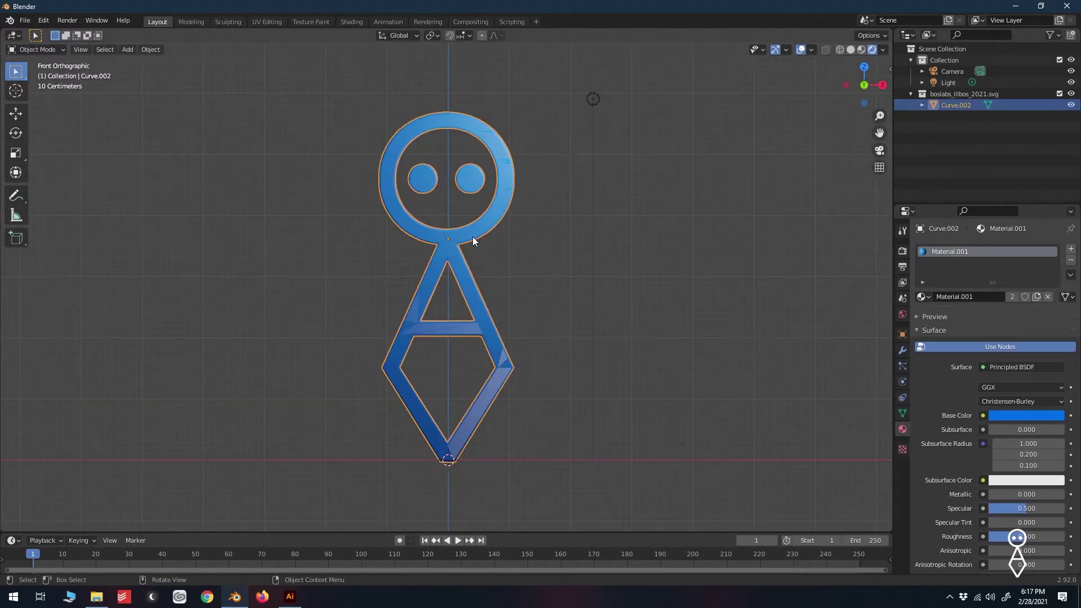
Step: Add Quick Smoke to the figure with Fire style and Render Smoke Objects enabled, then deselect the domain
click(152, 49)
mouse_move(217, 320)
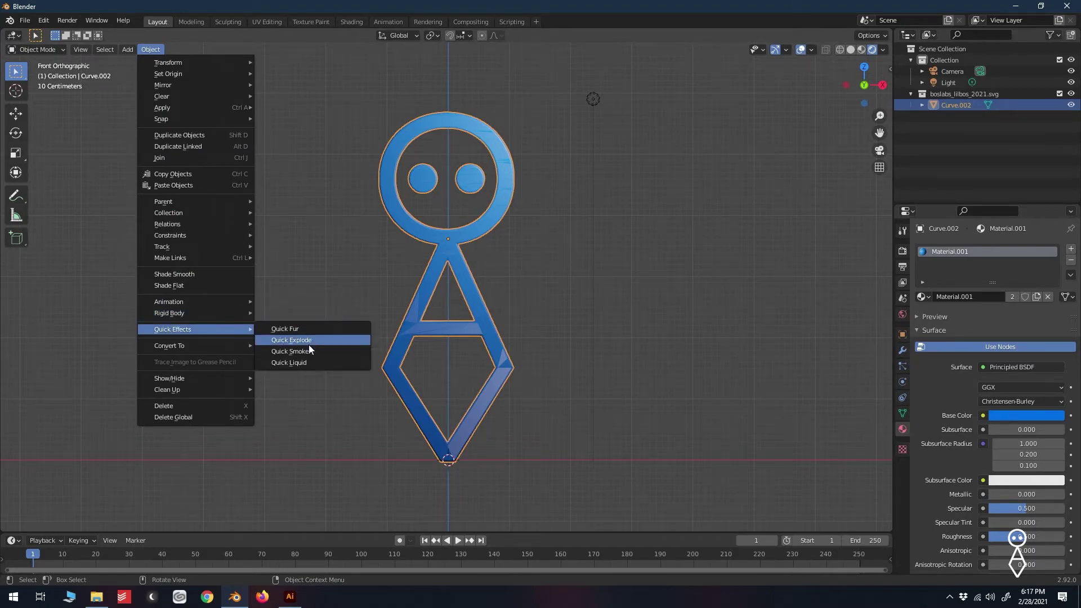
click(312, 351)
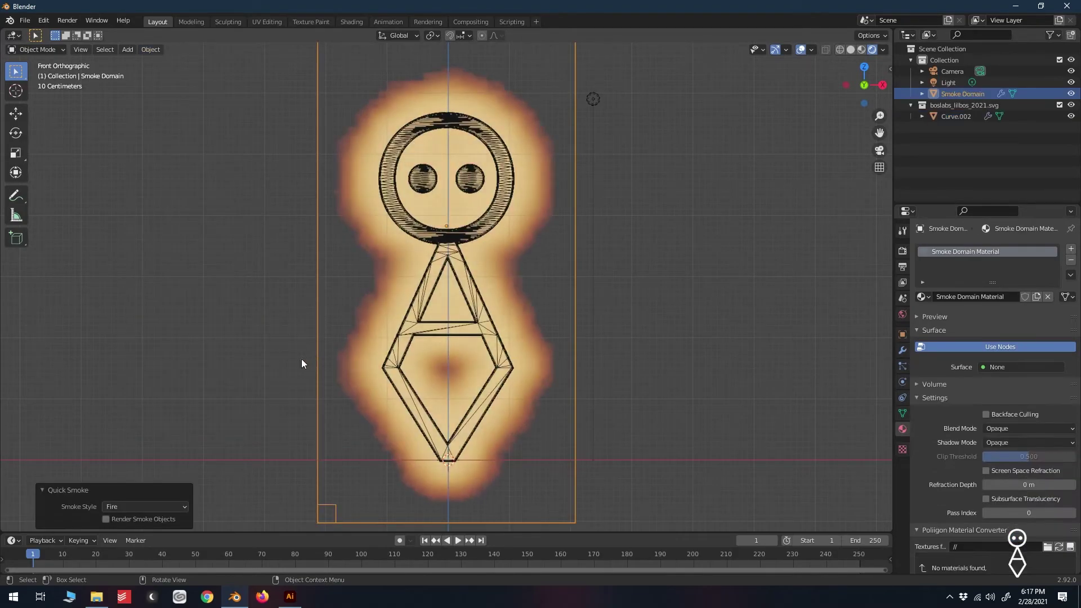
click(106, 519)
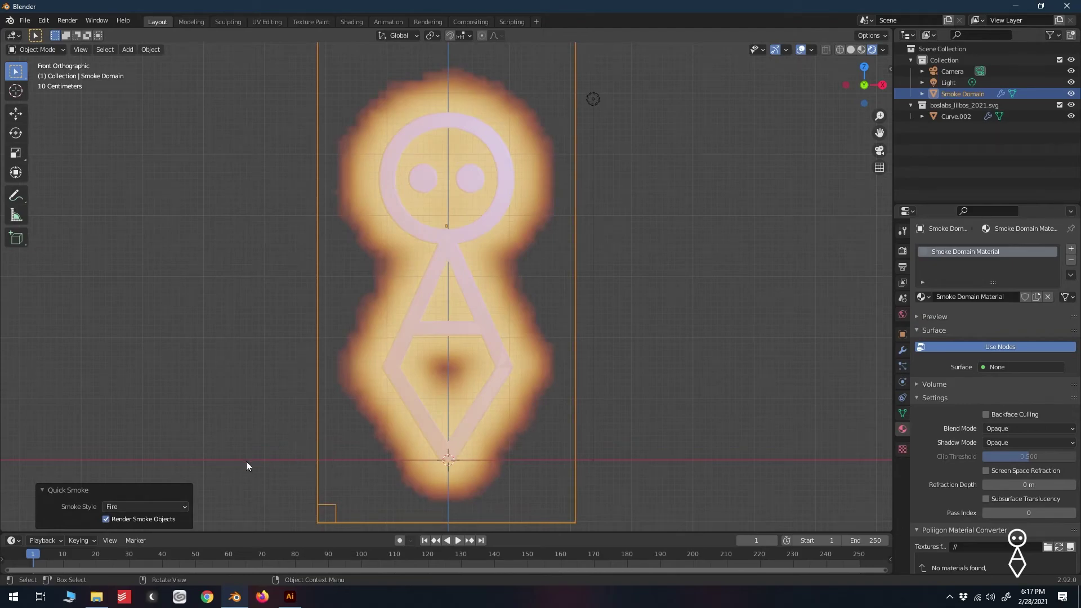
click(177, 509)
click(140, 530)
click(259, 324)
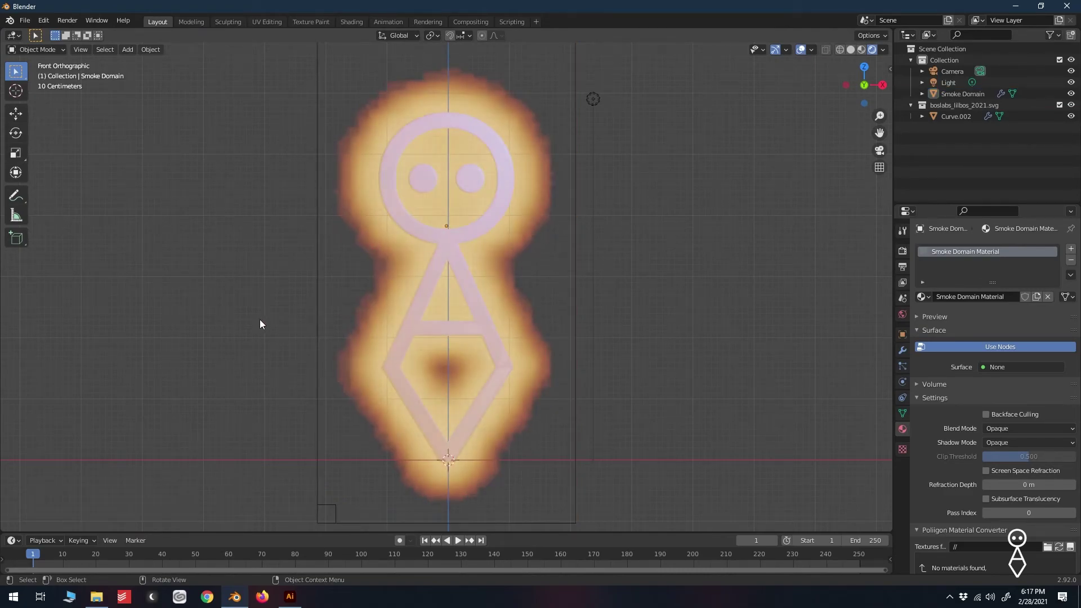
click(425, 541)
Step: Play the fire simulation in Solid shading, orbiting around the smoke domain to watch the flames
click(458, 541)
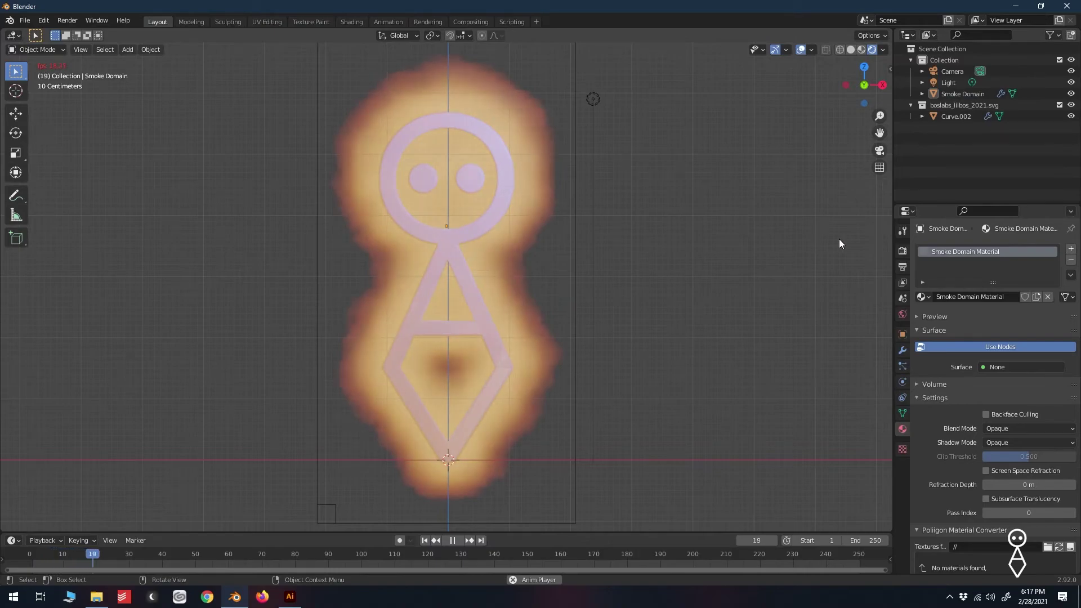
click(851, 51)
key(space)
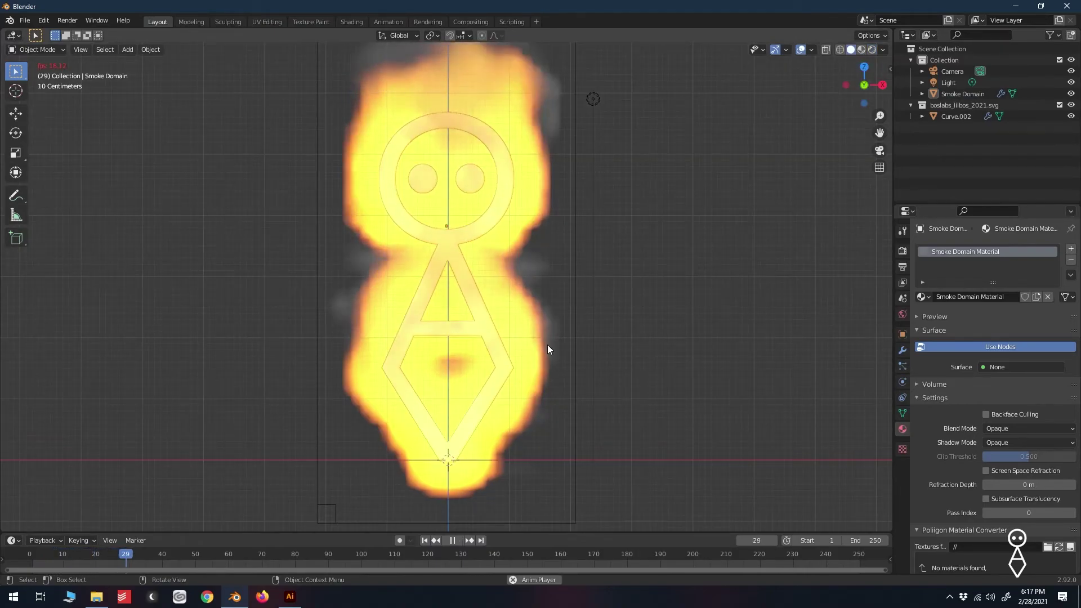
middle_drag(548, 345, 613, 350)
scroll(610, 350, down, 3)
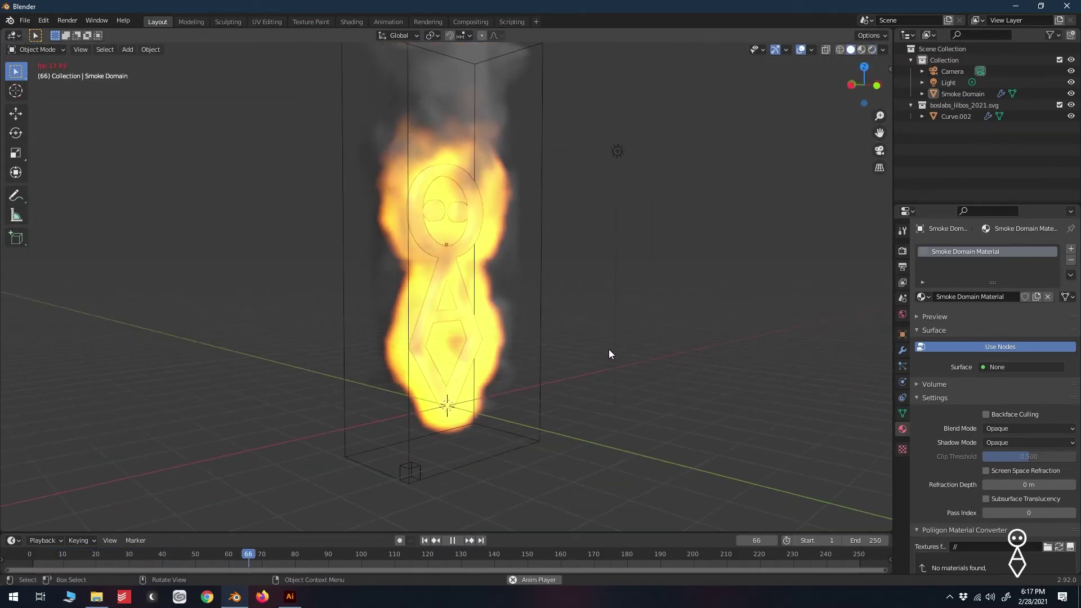
middle_drag(538, 340, 505, 340)
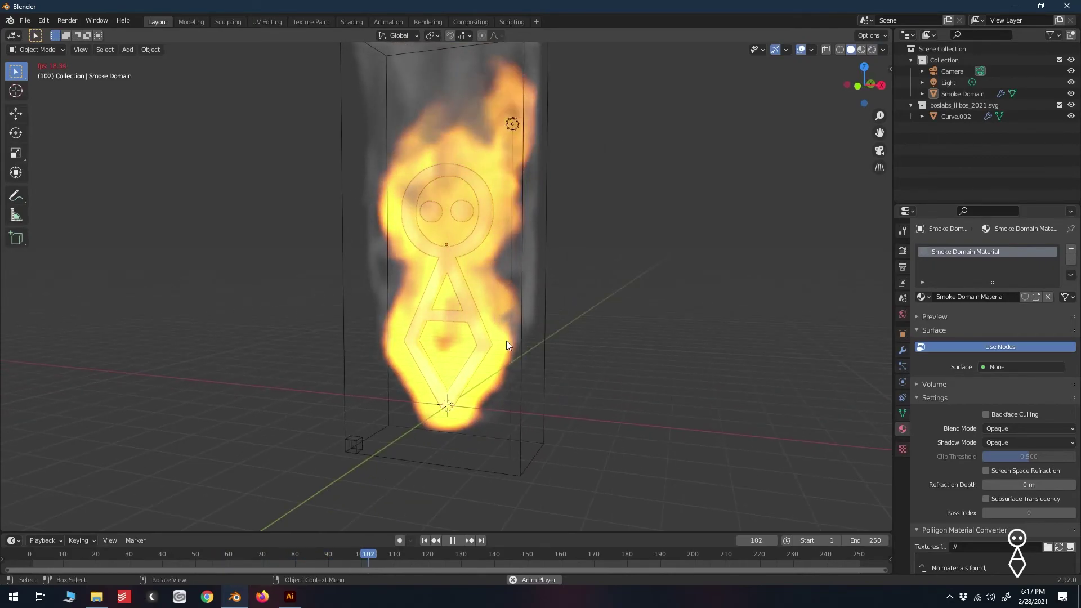